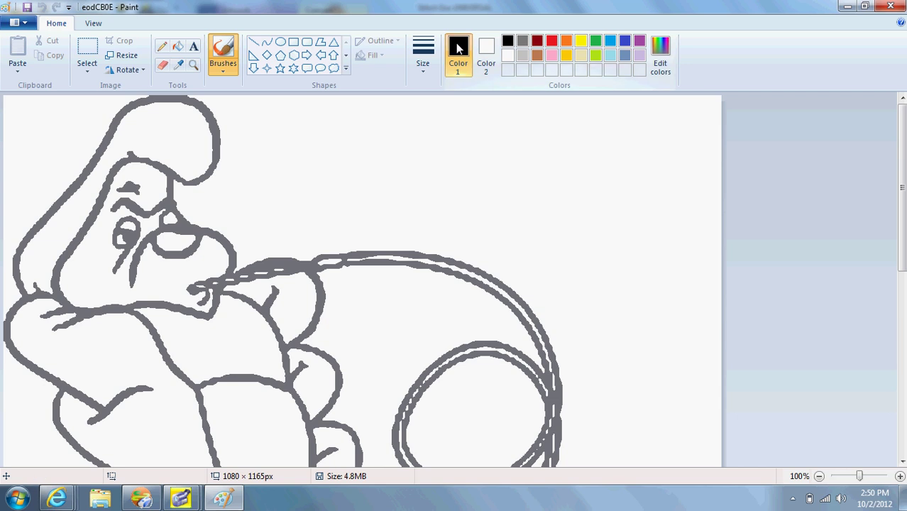
Fill the caterpillar's grey outline, eyebrow and eye outline with solid black.
click(178, 45)
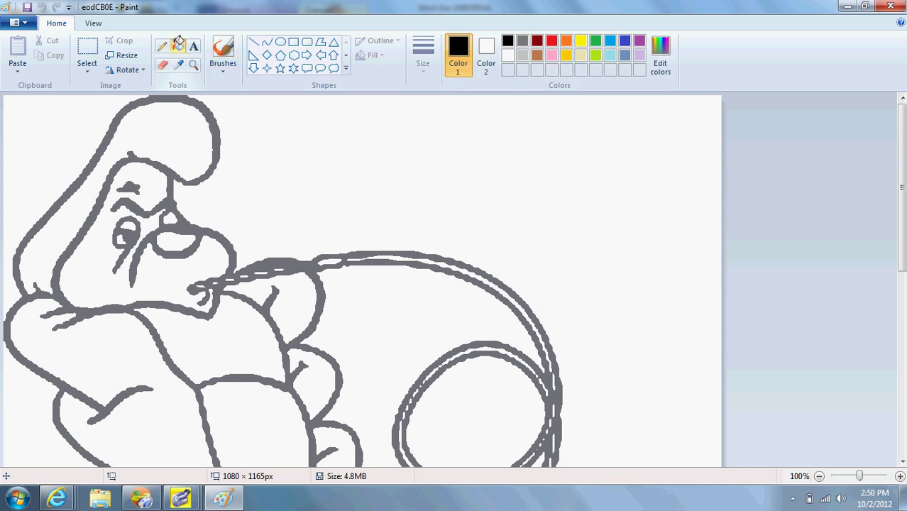
click(209, 105)
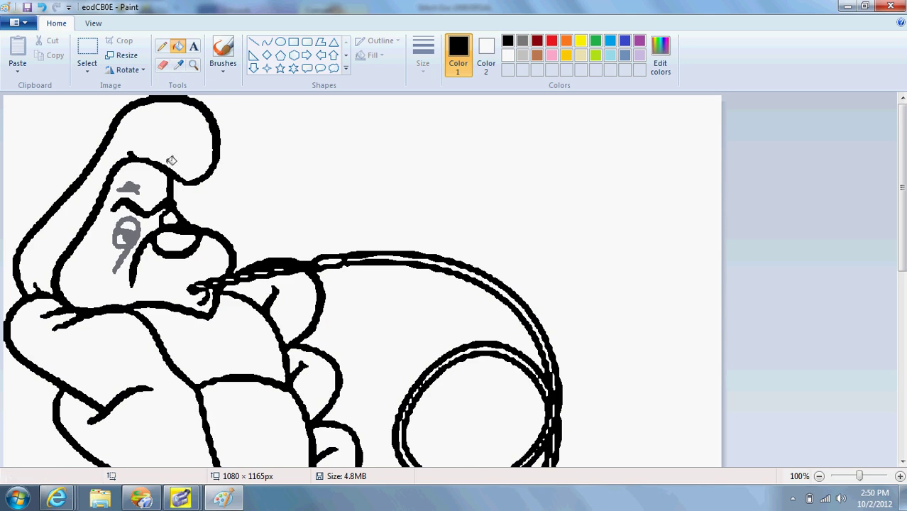
click(136, 184)
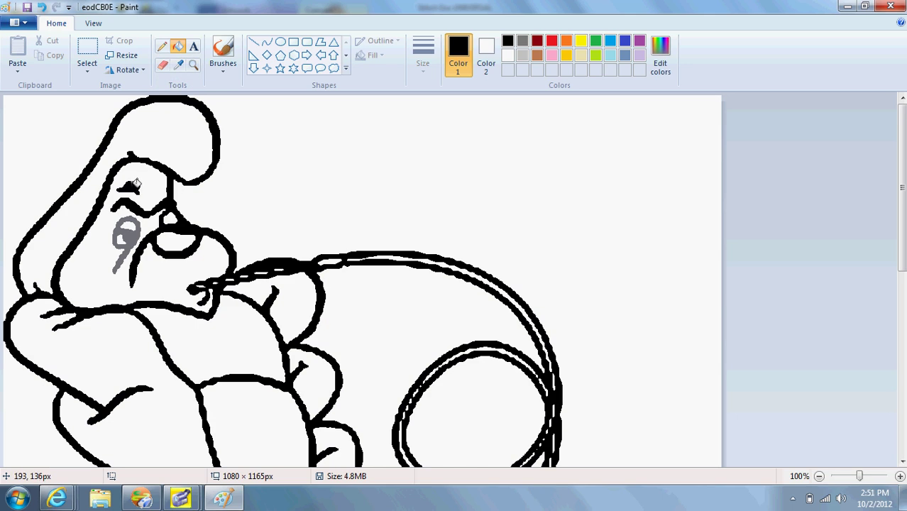
click(135, 237)
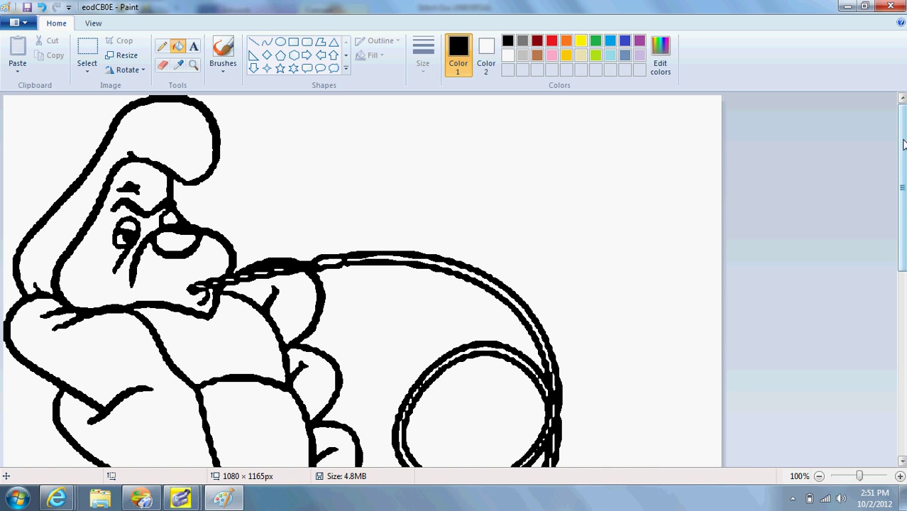
Erase the DragoArt.com logo and its leftover edges from the bottom corner.
drag(902, 185, 901, 366)
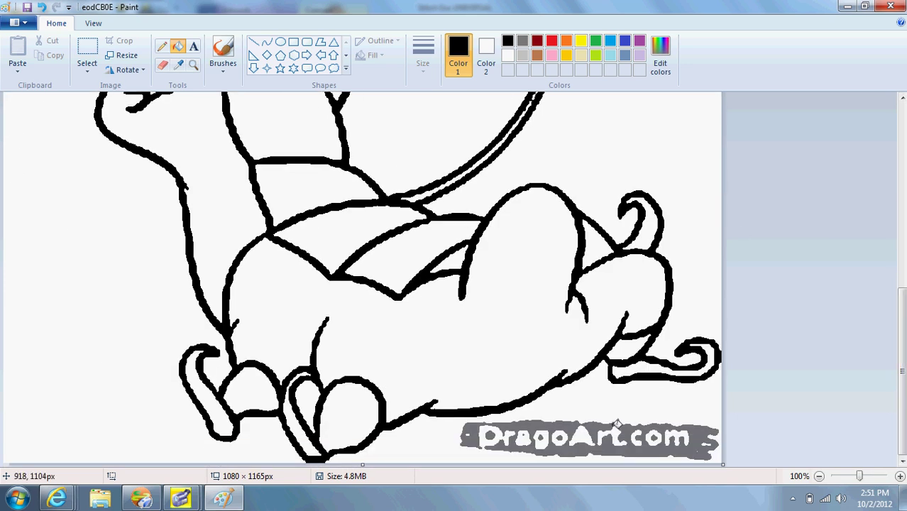
click(162, 65)
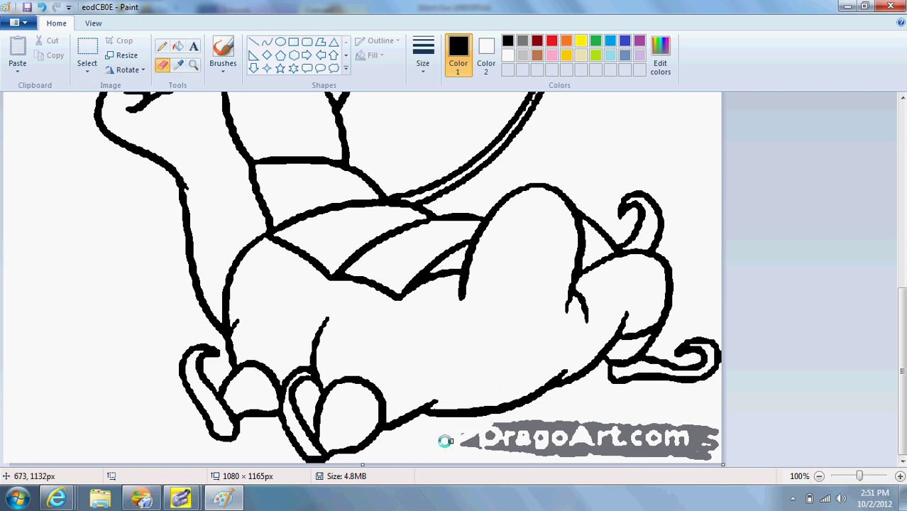
mouse_move(458, 434)
mouse_down()
mouse_move(488, 435)
mouse_move(454, 452)
mouse_move(509, 424)
mouse_move(489, 427)
mouse_move(515, 424)
mouse_move(473, 451)
mouse_move(516, 431)
mouse_move(502, 442)
mouse_move(539, 419)
mouse_move(507, 429)
mouse_move(513, 434)
mouse_move(473, 459)
mouse_move(529, 427)
mouse_move(566, 415)
mouse_move(497, 454)
mouse_move(581, 419)
mouse_move(541, 429)
mouse_move(583, 423)
mouse_move(508, 445)
mouse_move(585, 419)
mouse_move(519, 460)
mouse_move(609, 421)
mouse_move(556, 432)
mouse_move(588, 420)
mouse_move(539, 458)
mouse_move(516, 455)
mouse_move(612, 420)
mouse_move(546, 459)
mouse_move(611, 425)
mouse_move(558, 472)
mouse_move(594, 439)
mouse_move(564, 452)
mouse_move(633, 431)
mouse_move(621, 438)
mouse_move(645, 437)
mouse_move(661, 419)
mouse_move(600, 466)
mouse_up()
mouse_move(650, 424)
mouse_down()
mouse_move(635, 449)
mouse_move(669, 424)
mouse_move(642, 445)
mouse_move(658, 432)
mouse_move(684, 433)
mouse_move(653, 453)
mouse_move(659, 439)
mouse_move(641, 459)
mouse_move(684, 428)
mouse_move(660, 458)
mouse_move(699, 423)
mouse_move(665, 460)
mouse_move(710, 426)
mouse_move(692, 452)
mouse_move(712, 447)
mouse_move(700, 458)
mouse_move(720, 432)
mouse_move(701, 467)
mouse_move(657, 454)
mouse_move(670, 444)
mouse_move(618, 444)
mouse_move(694, 439)
mouse_move(652, 432)
mouse_move(651, 452)
mouse_up()
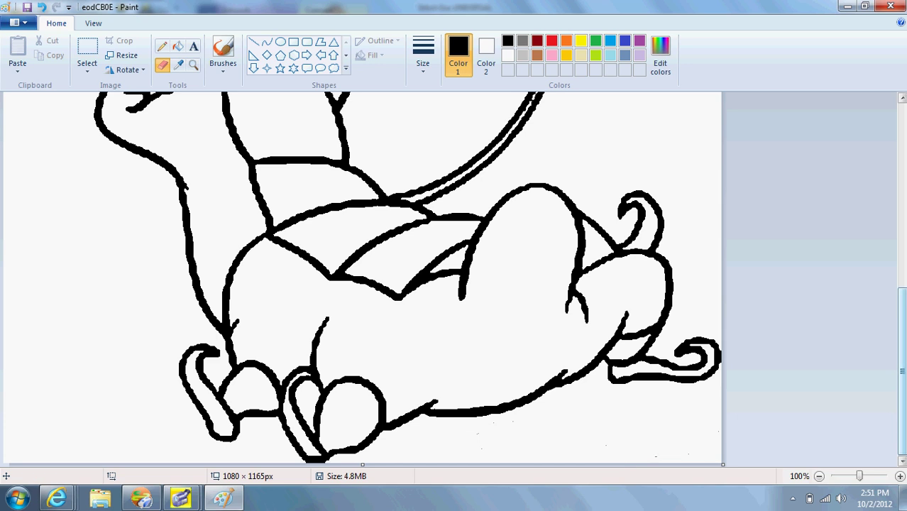
Mix a custom dark purple by lowering the luminance of purple in Edit colors.
drag(901, 319, 888, 156)
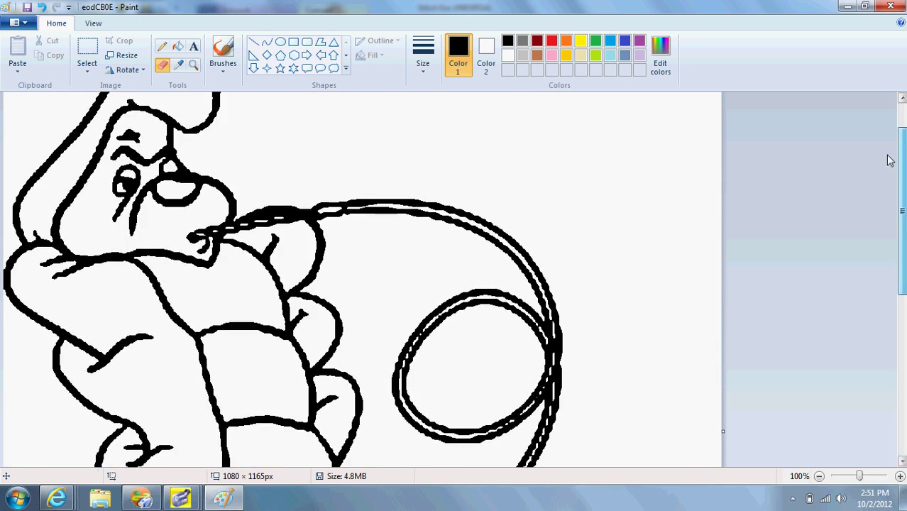
click(640, 43)
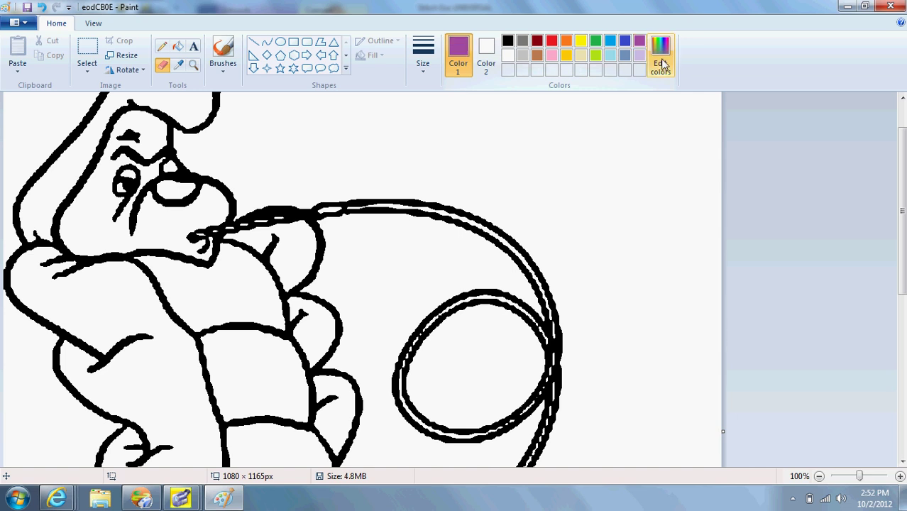
click(661, 58)
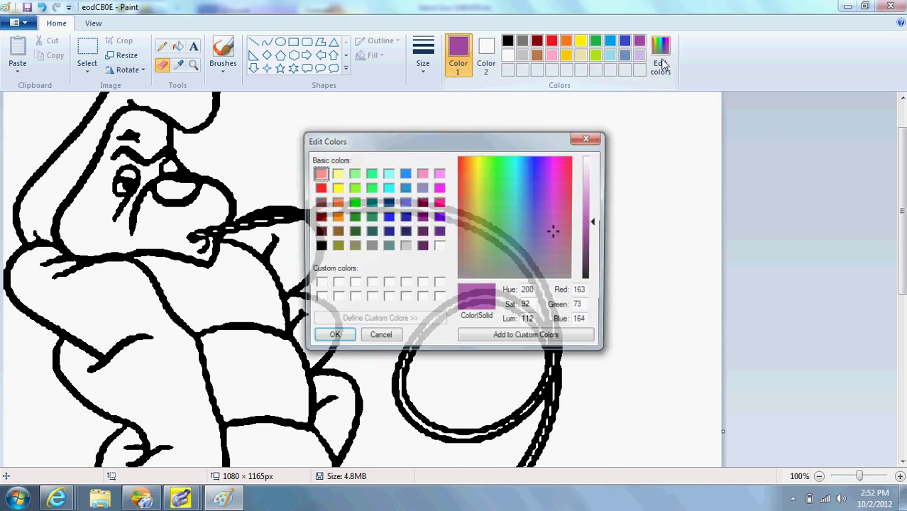
click(595, 238)
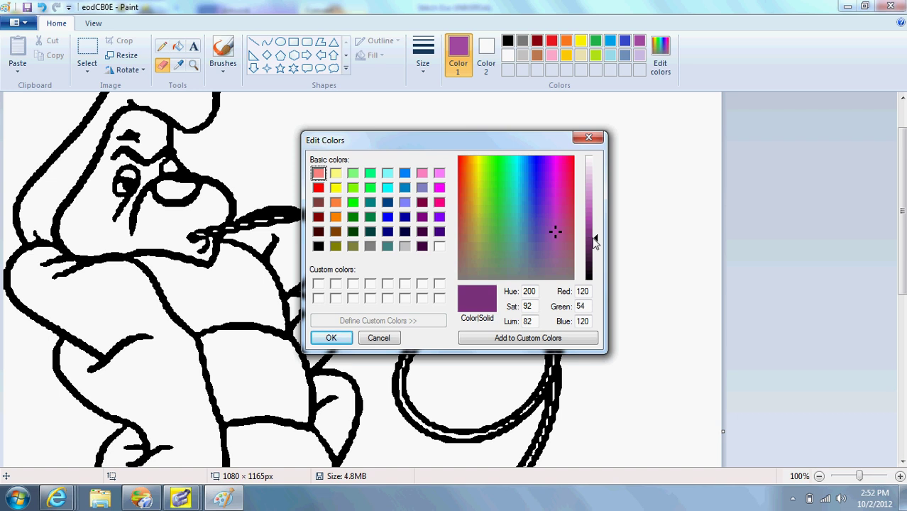
click(596, 246)
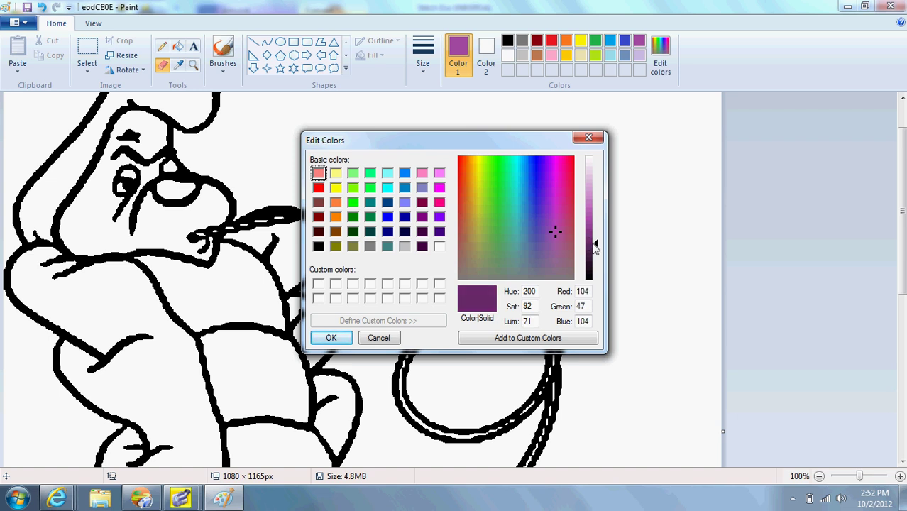
click(331, 337)
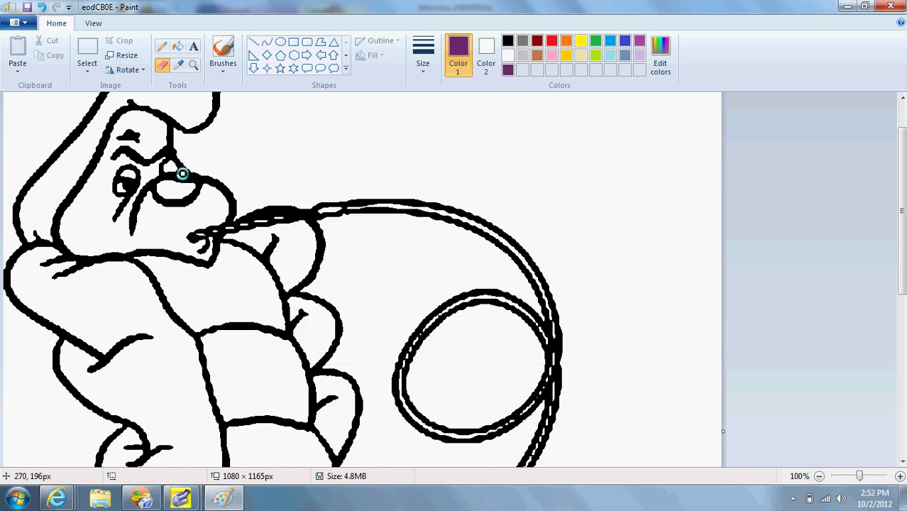
Fill the caterpillar's head, arms, shoulder, hands and large lower body with dark purple.
click(176, 47)
click(192, 98)
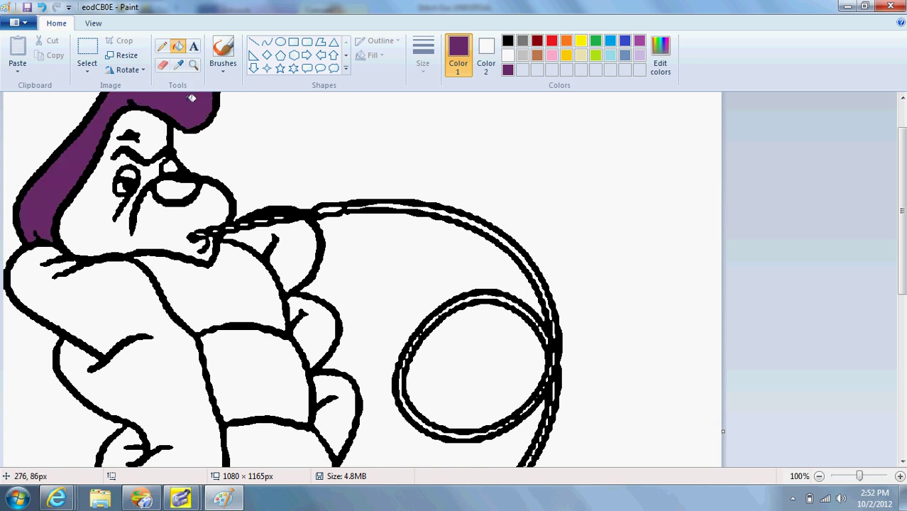
click(121, 284)
click(300, 254)
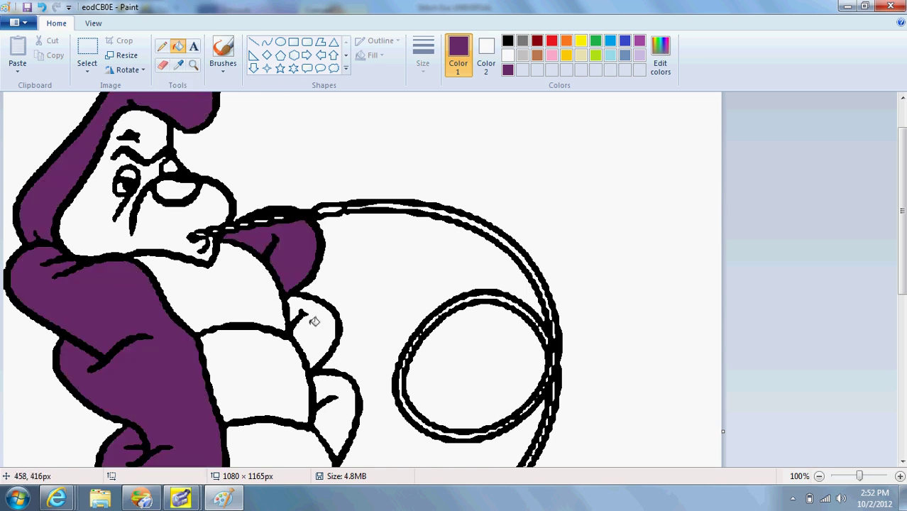
click(315, 321)
click(348, 401)
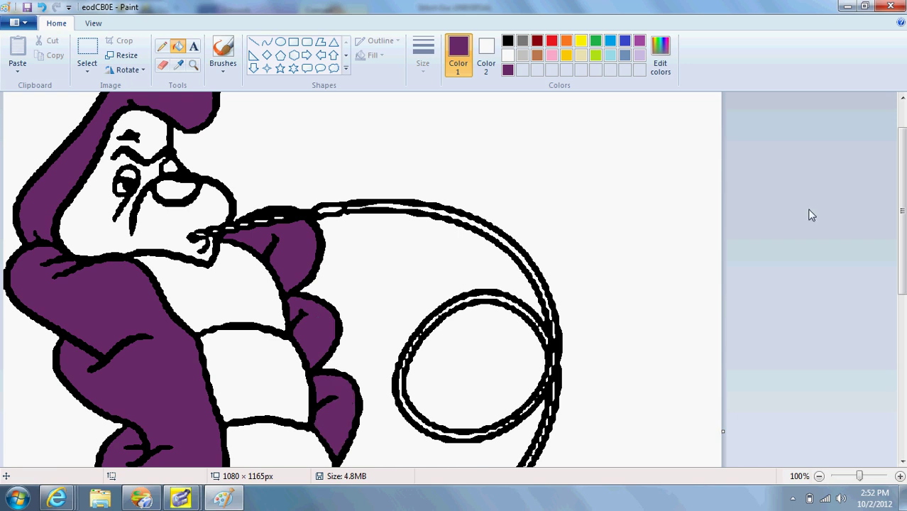
drag(895, 229, 895, 397)
click(500, 333)
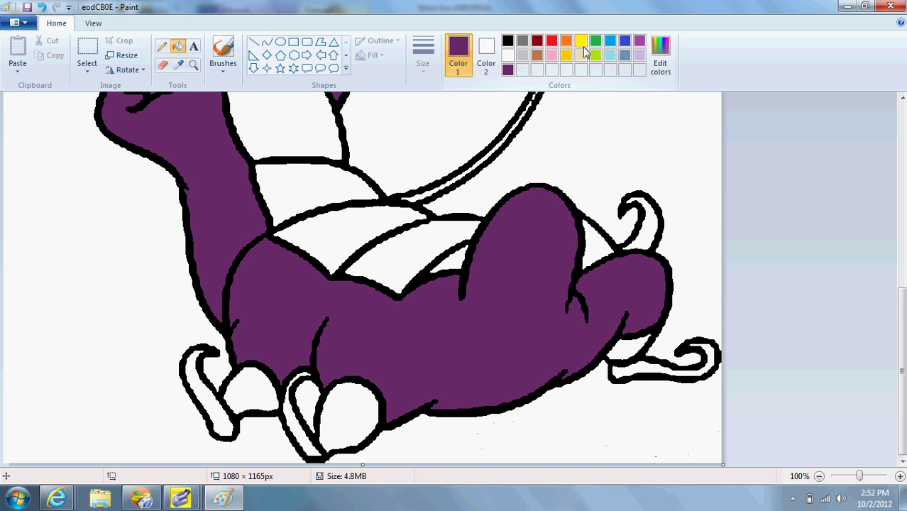
Mix a custom dark navy by lowering the luminance of blue in Edit colors.
click(623, 44)
click(661, 65)
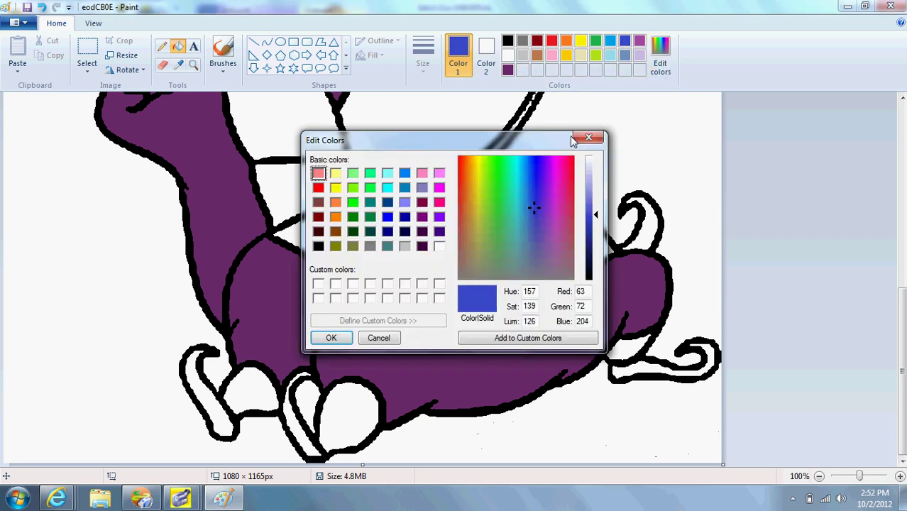
click(594, 240)
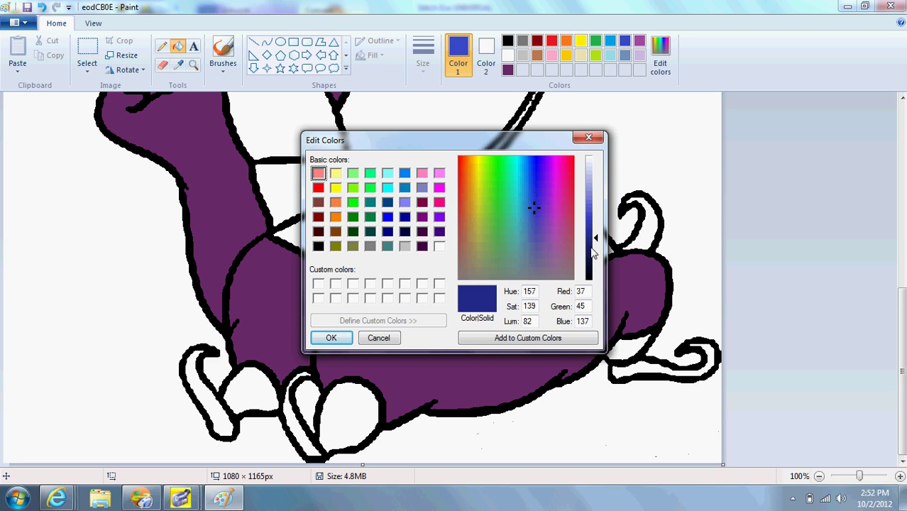
click(593, 247)
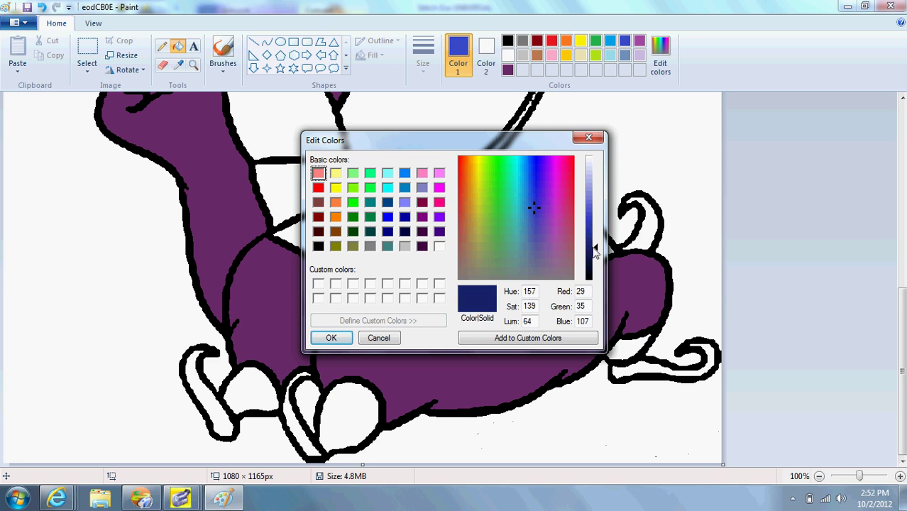
click(333, 336)
Recolour the lower body, neck, arm segments and head from purple to navy.
click(378, 352)
click(223, 232)
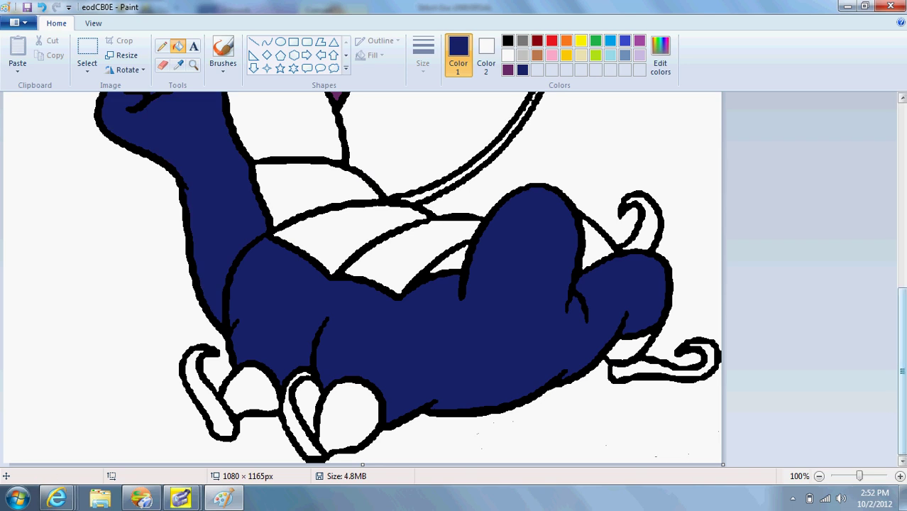
drag(901, 369, 901, 235)
click(352, 349)
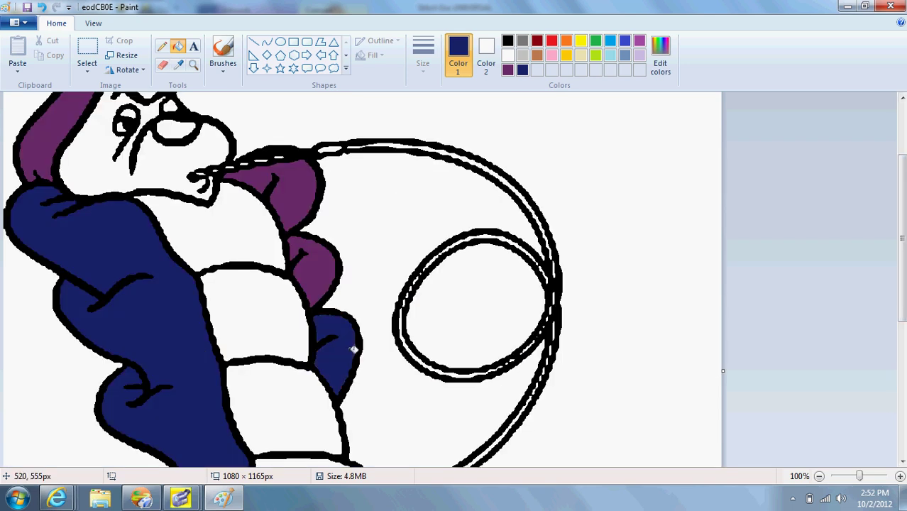
click(318, 252)
click(301, 197)
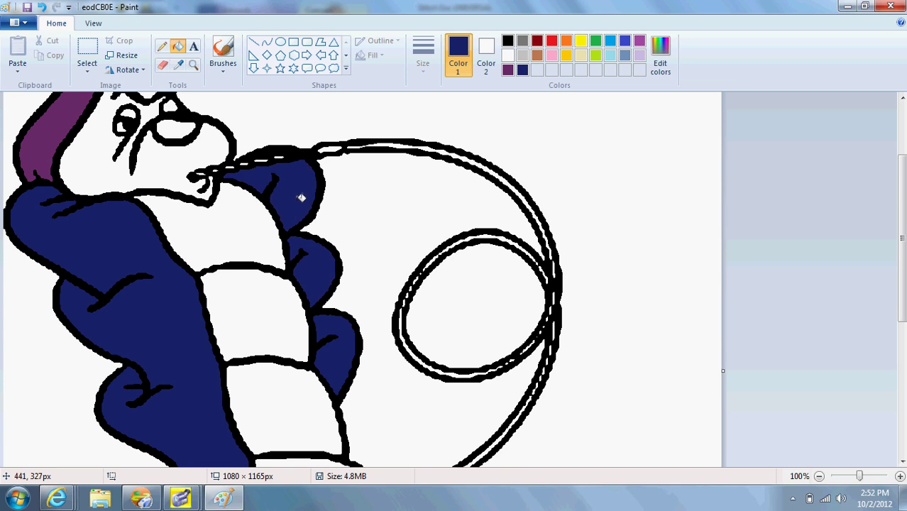
click(62, 135)
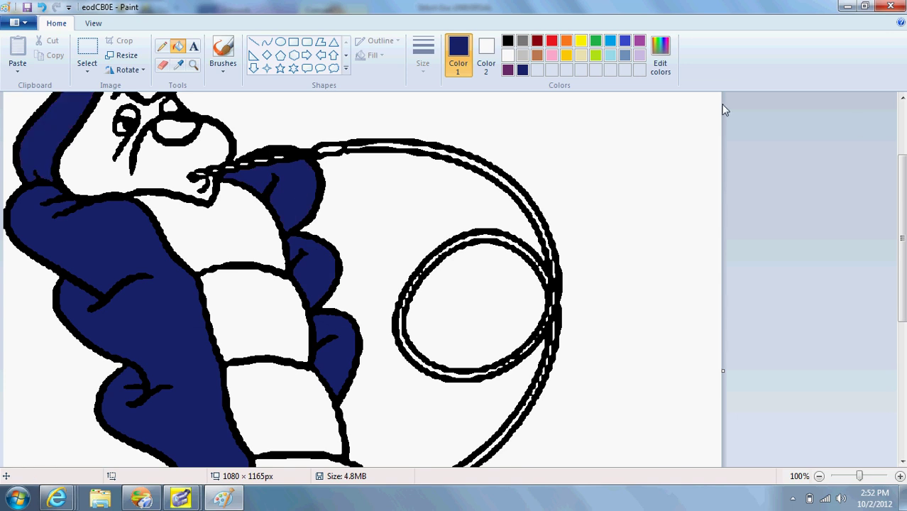
Fill the face, chest, belly segments and remaining white body bands with steel blue.
click(625, 56)
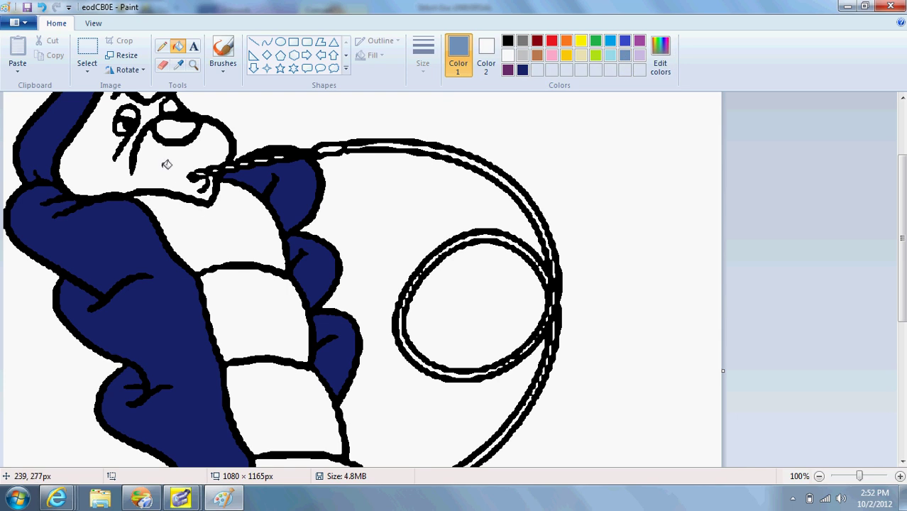
click(221, 231)
click(258, 304)
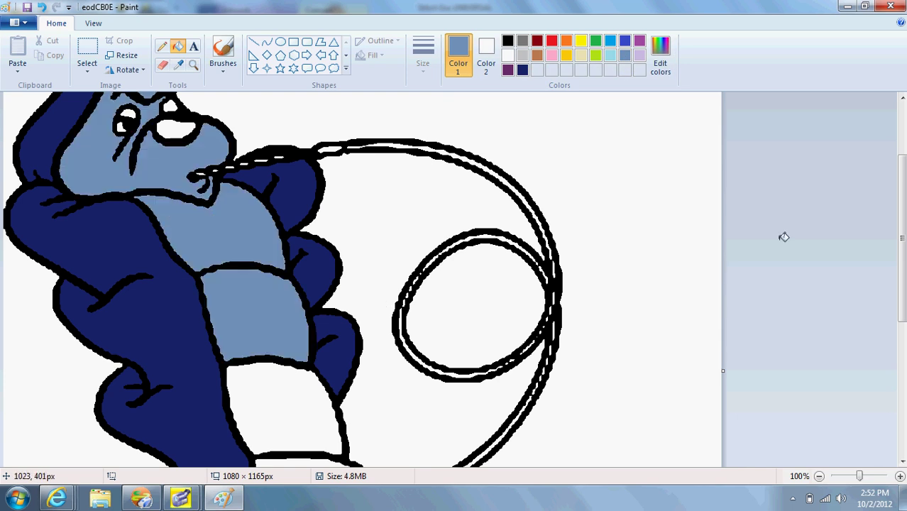
scroll(784, 237, down, 5)
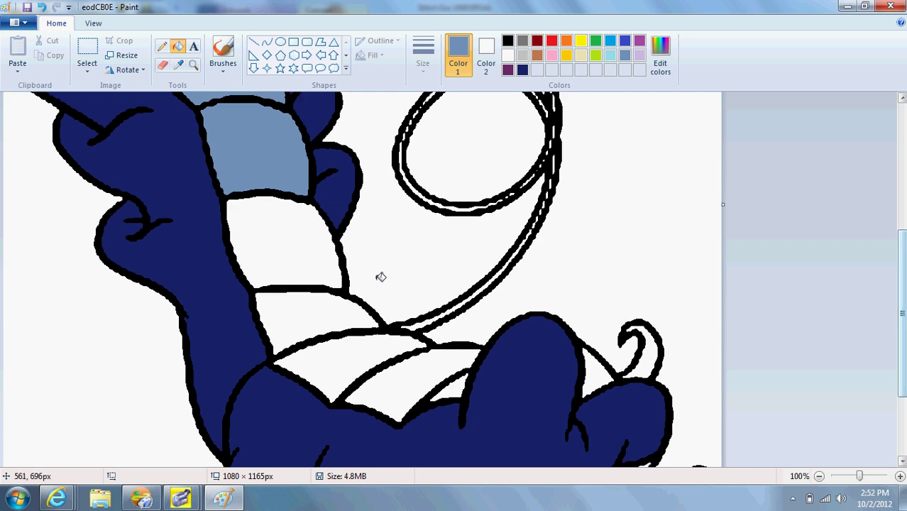
click(300, 234)
click(320, 307)
click(358, 352)
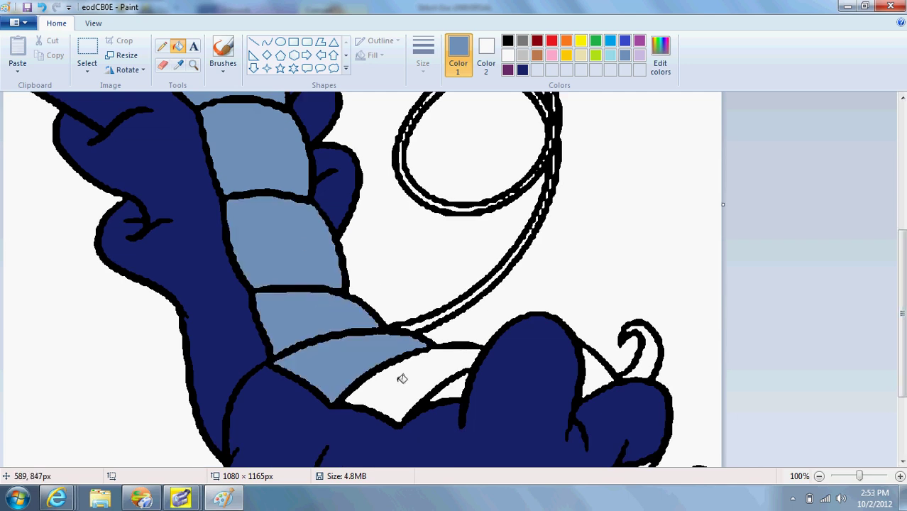
click(401, 378)
click(454, 390)
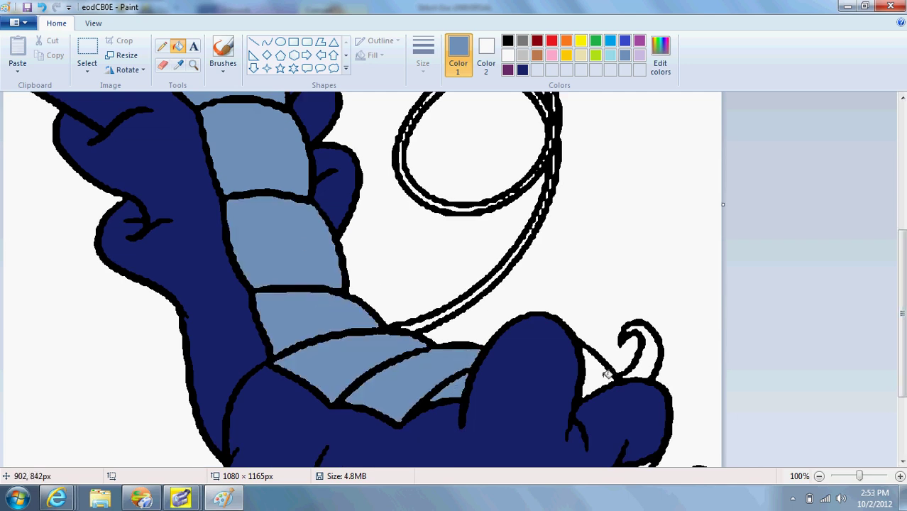
Fill the white nose and the small spot by the eye with dark navy.
drag(900, 312, 889, 125)
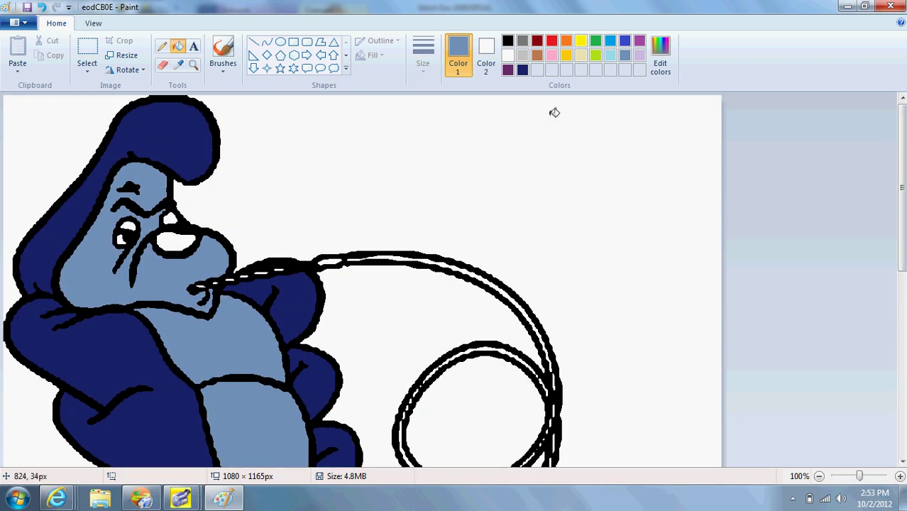
click(518, 72)
click(178, 242)
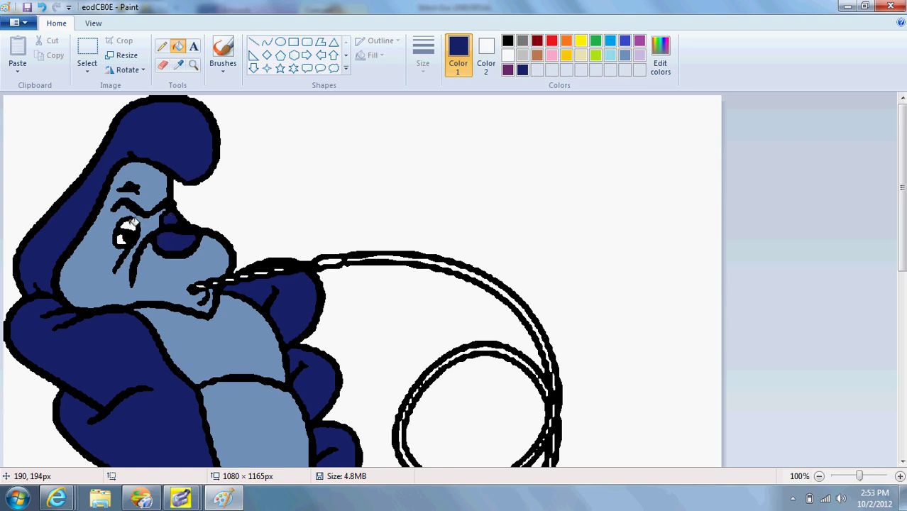
click(133, 223)
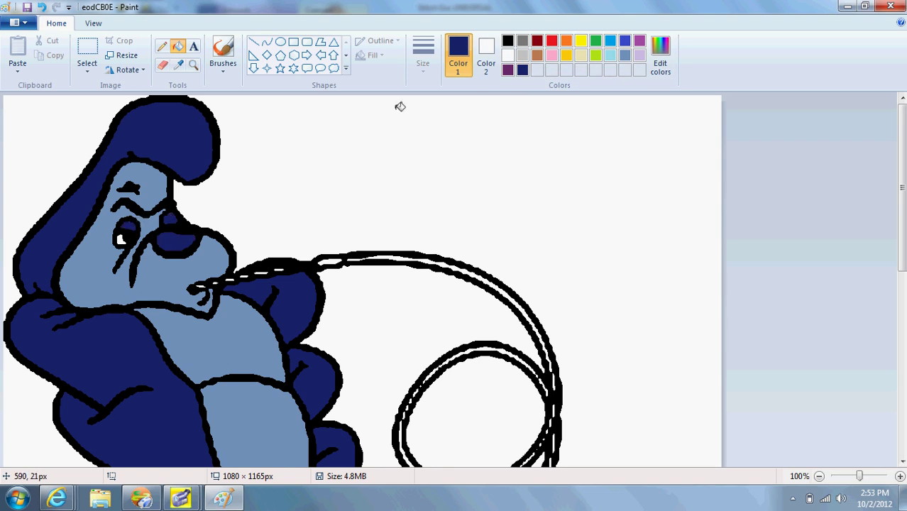
Mix light grey (226, 226, 226) from white by lowering luminance to 213.
click(508, 57)
click(660, 54)
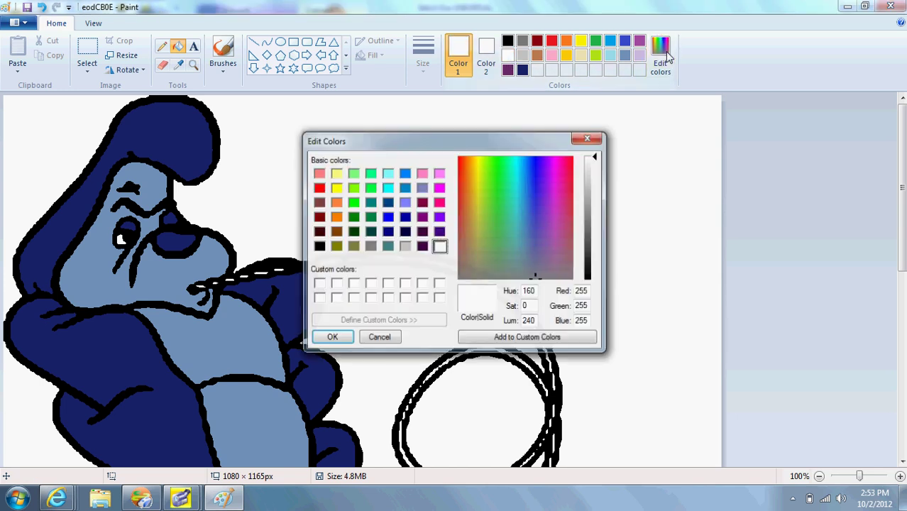
click(589, 170)
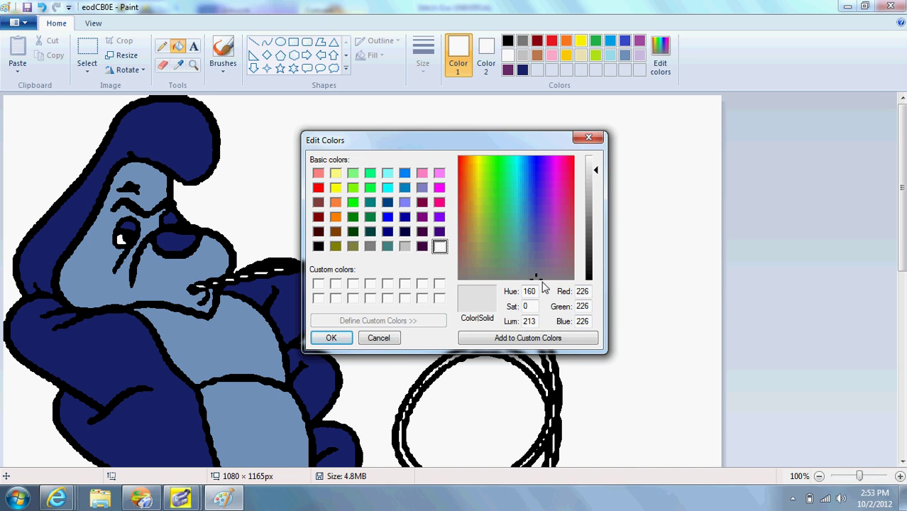
click(328, 339)
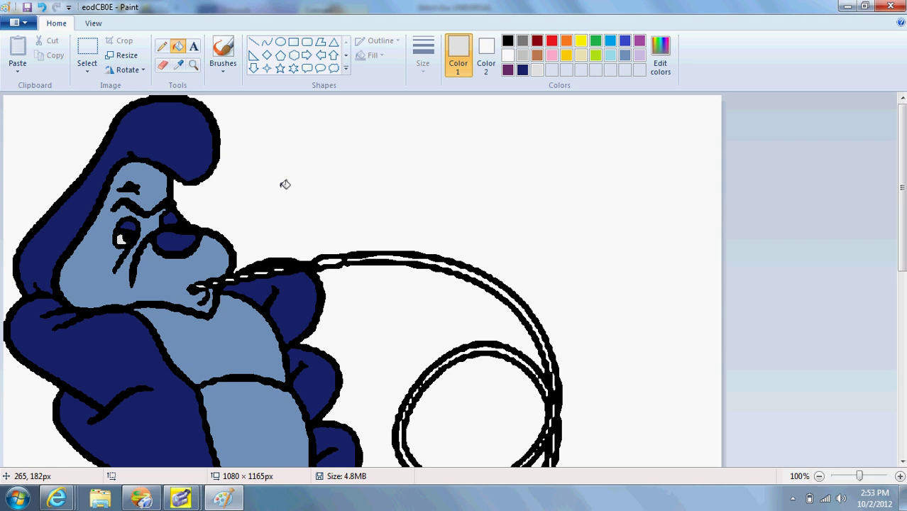
Fill the white gaps in the hose outline and inner loop with dark red.
click(537, 41)
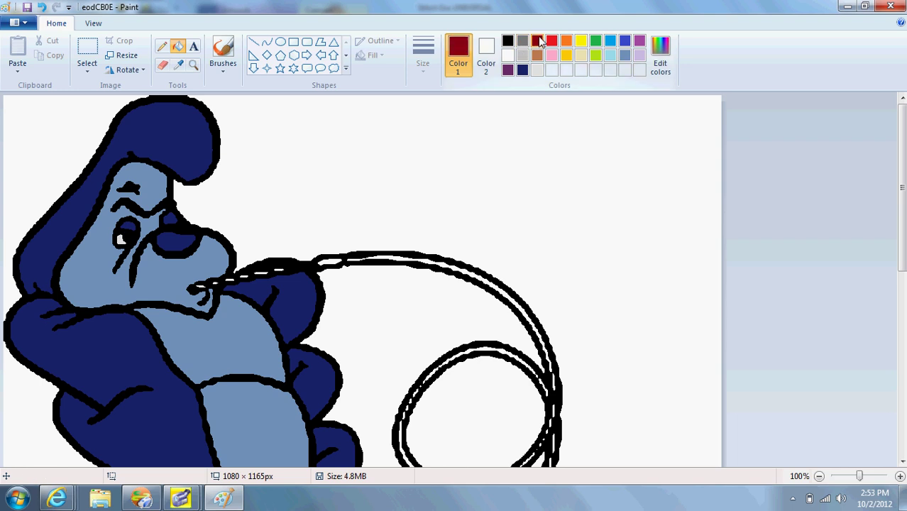
click(389, 254)
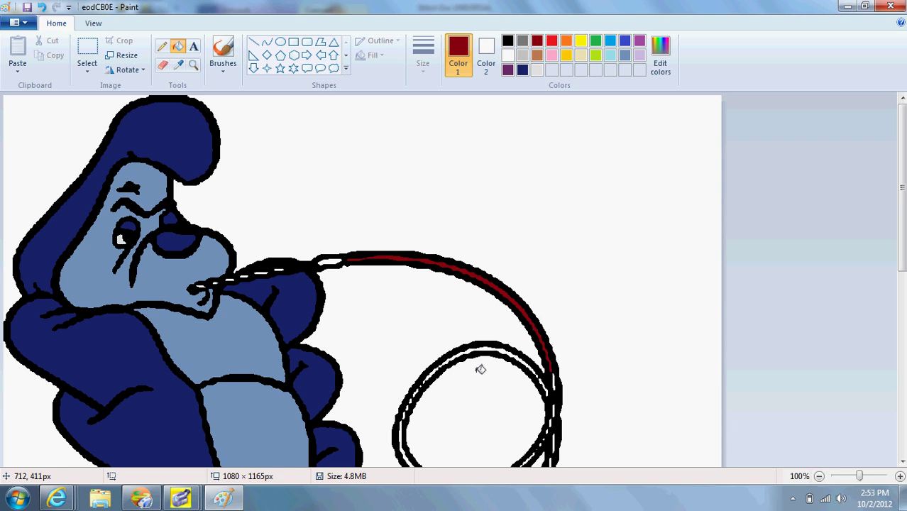
click(494, 345)
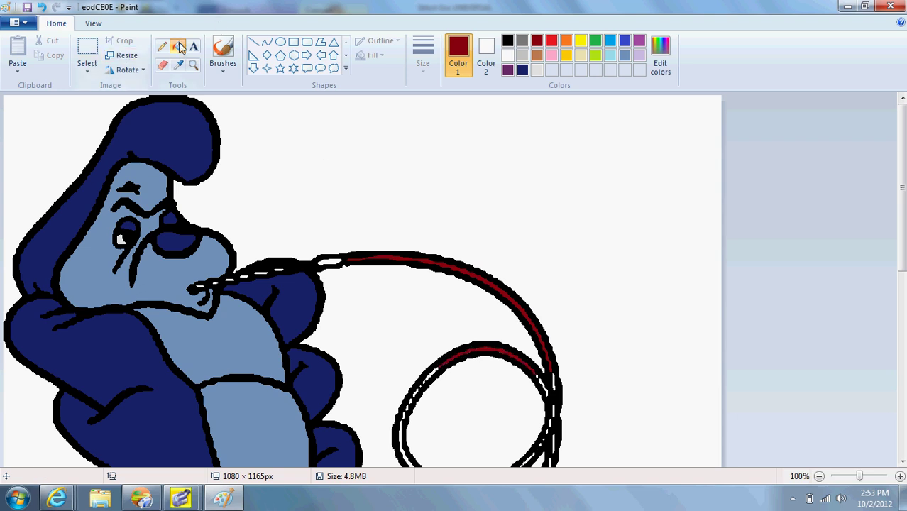
Magnify the canvas to 300% and set the Curve tool to the thickest size.
click(193, 65)
click(315, 198)
click(324, 205)
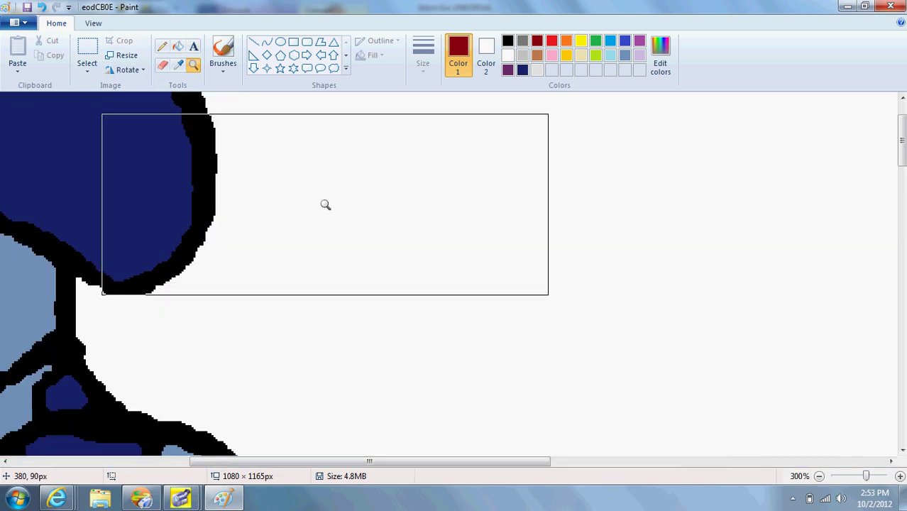
scroll(454, 273, down, 5)
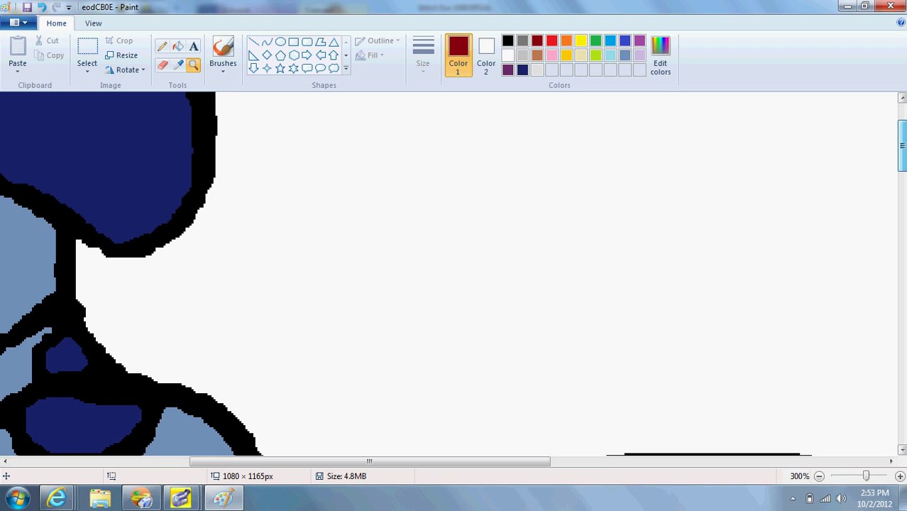
click(178, 47)
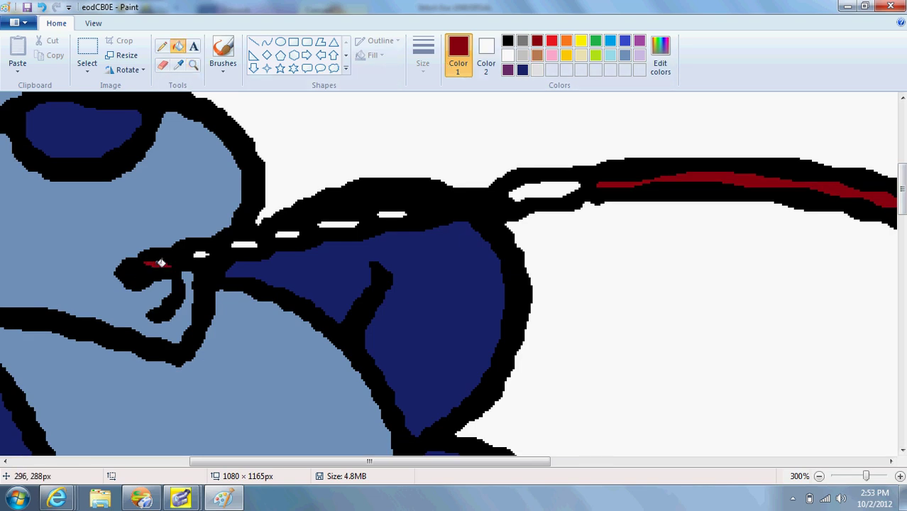
click(267, 43)
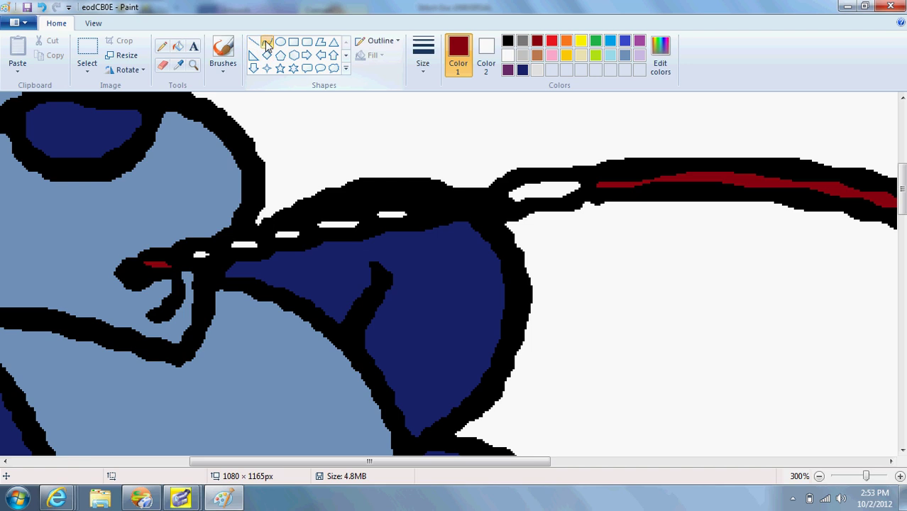
click(423, 65)
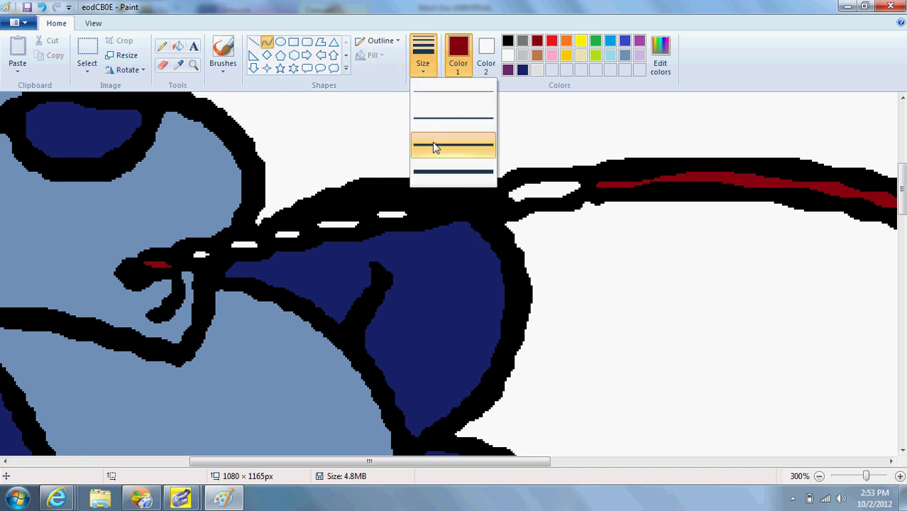
click(443, 178)
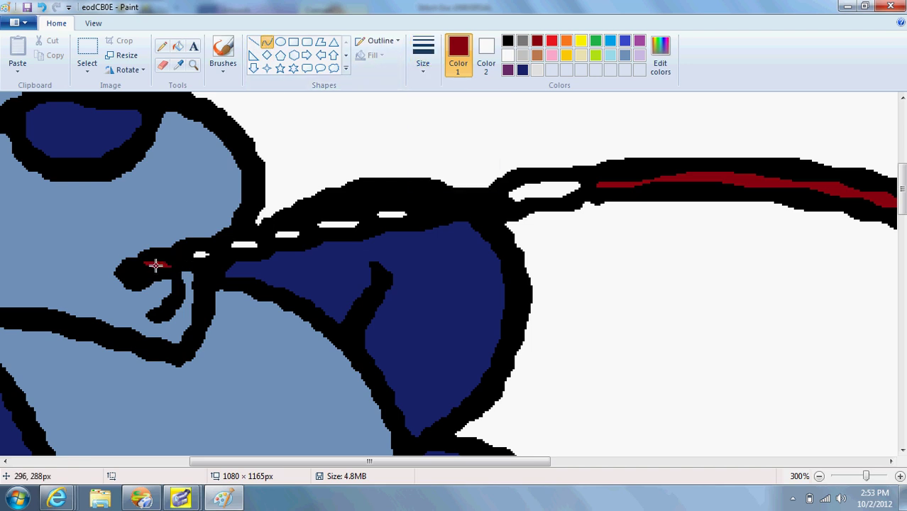
Draw thick dark red curves over the broken hose stretches near the mouth.
mouse_move(151, 265)
mouse_down()
mouse_move(282, 229)
mouse_move(477, 199)
mouse_move(432, 204)
mouse_up()
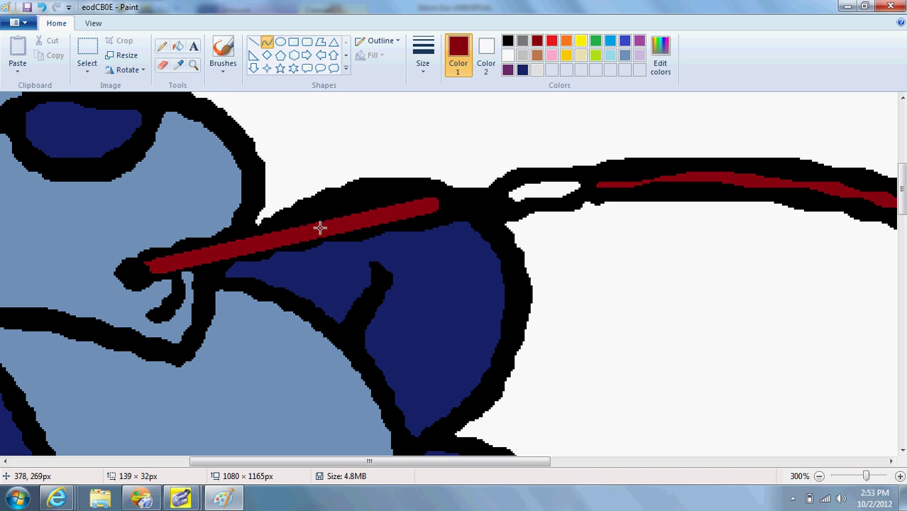
drag(320, 226, 318, 220)
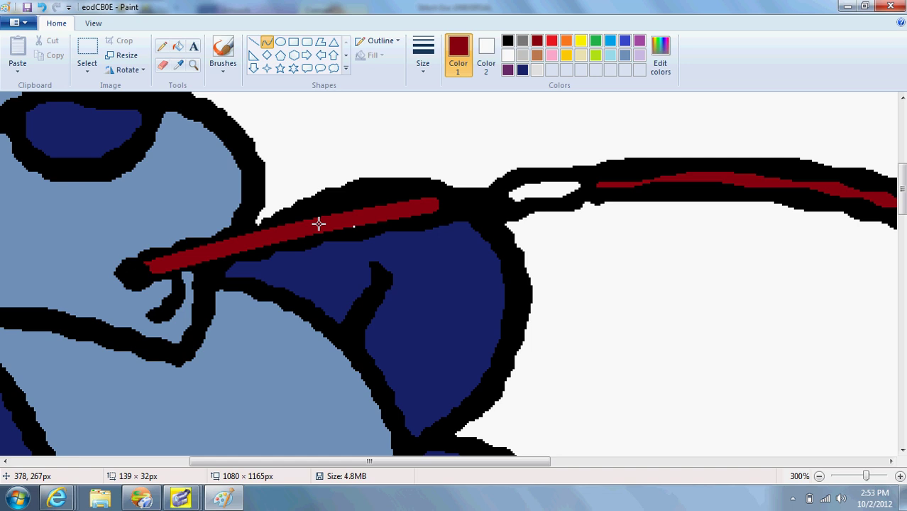
click(325, 225)
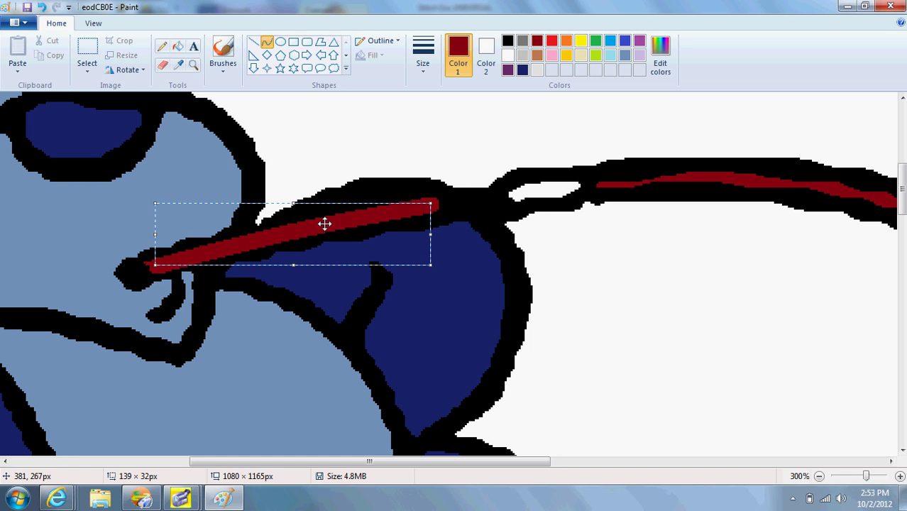
click(354, 113)
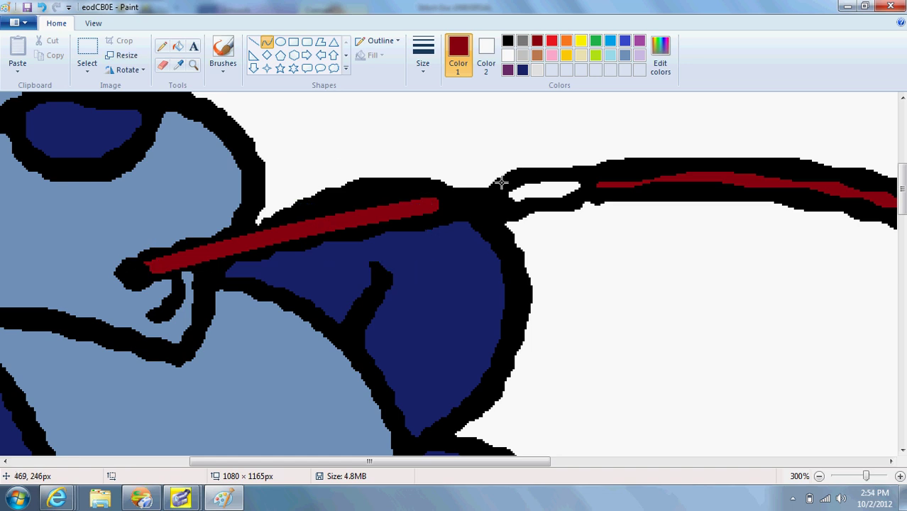
drag(505, 197, 696, 174)
click(625, 249)
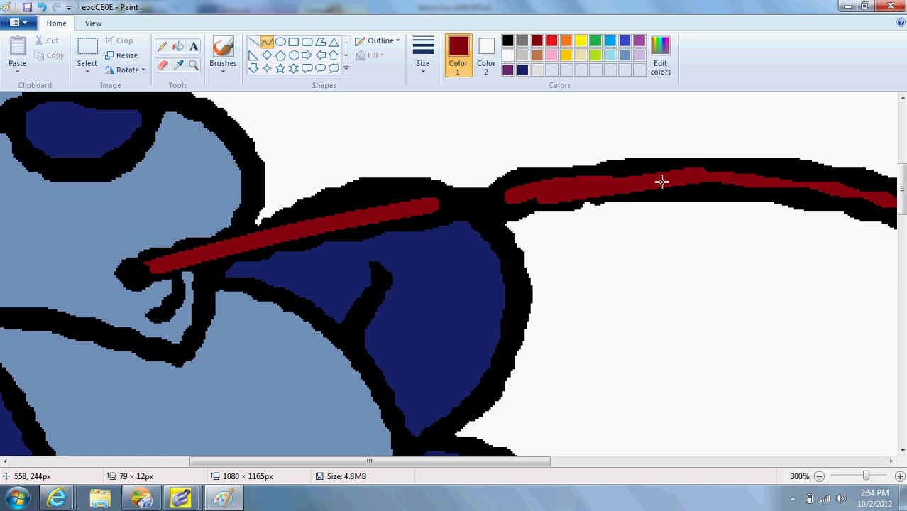
drag(627, 182, 620, 177)
click(692, 231)
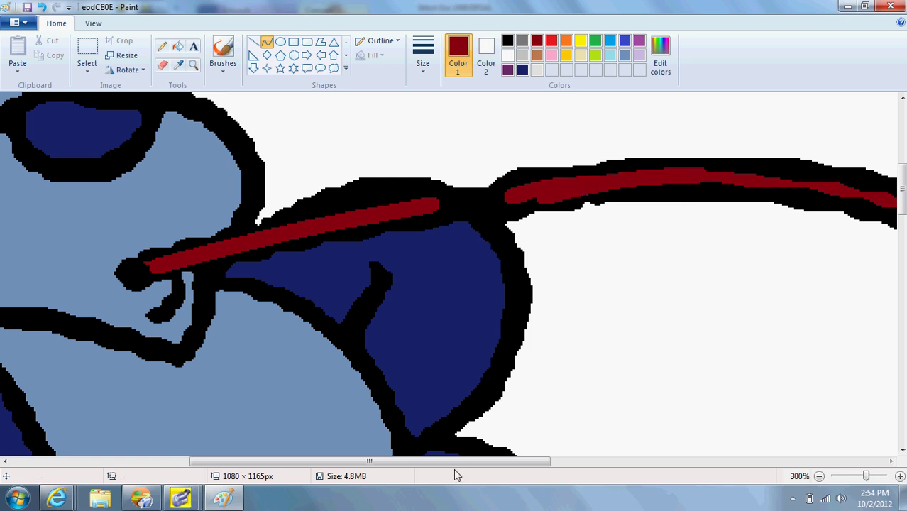
Trace a thick dark red curve along the hose's big arc.
drag(452, 464, 594, 440)
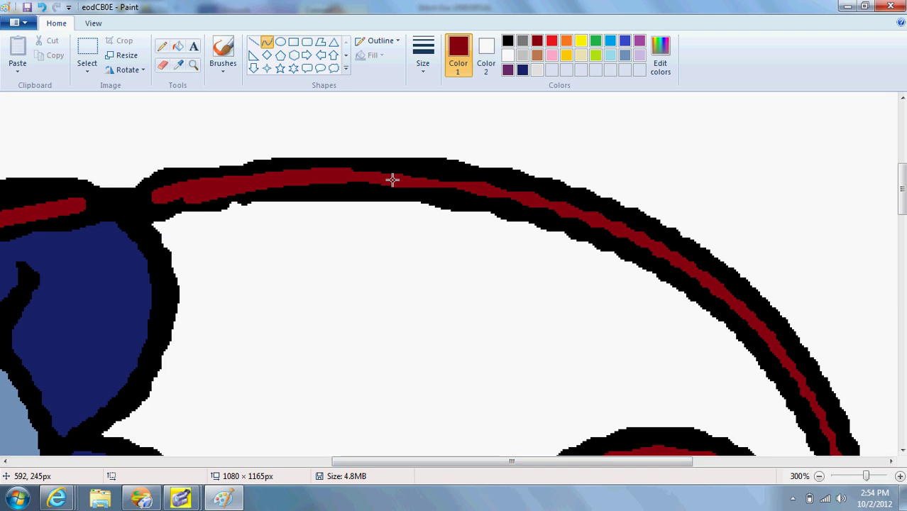
mouse_move(382, 178)
mouse_down()
mouse_move(500, 190)
mouse_move(643, 236)
mouse_up()
drag(513, 208, 511, 190)
click(686, 156)
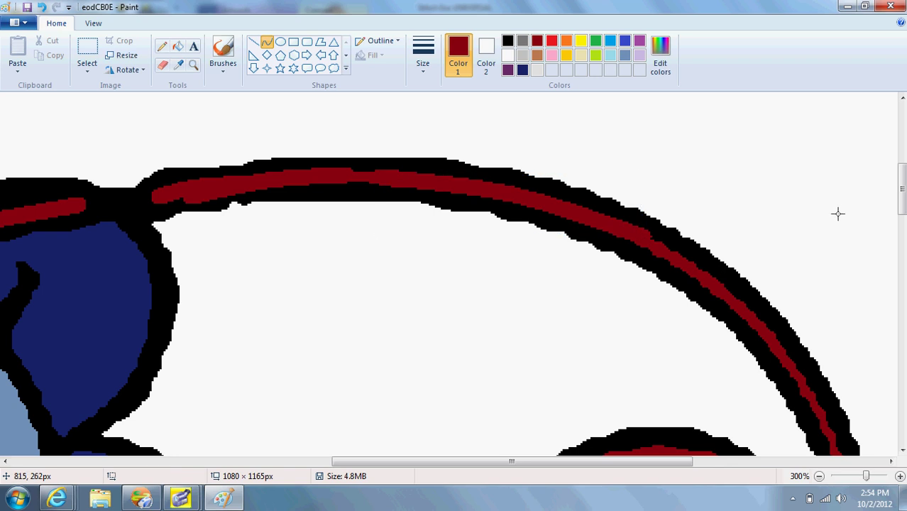
Draw a dark red curve down the hose's right side.
drag(902, 186, 902, 210)
drag(793, 129, 866, 336)
drag(843, 264, 854, 264)
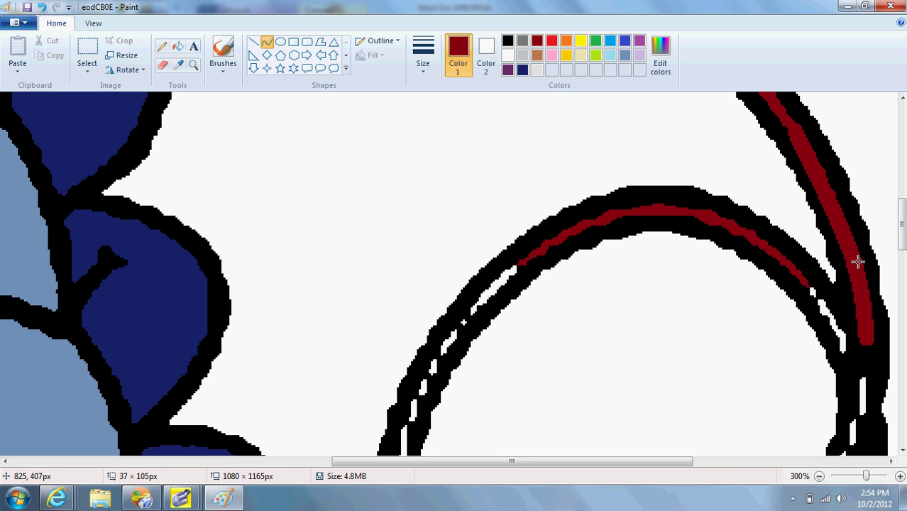
click(858, 262)
click(746, 311)
Add dark red curves along the top of the lower loop's outline.
drag(844, 346, 698, 213)
drag(773, 277, 799, 257)
click(629, 310)
drag(696, 214, 618, 206)
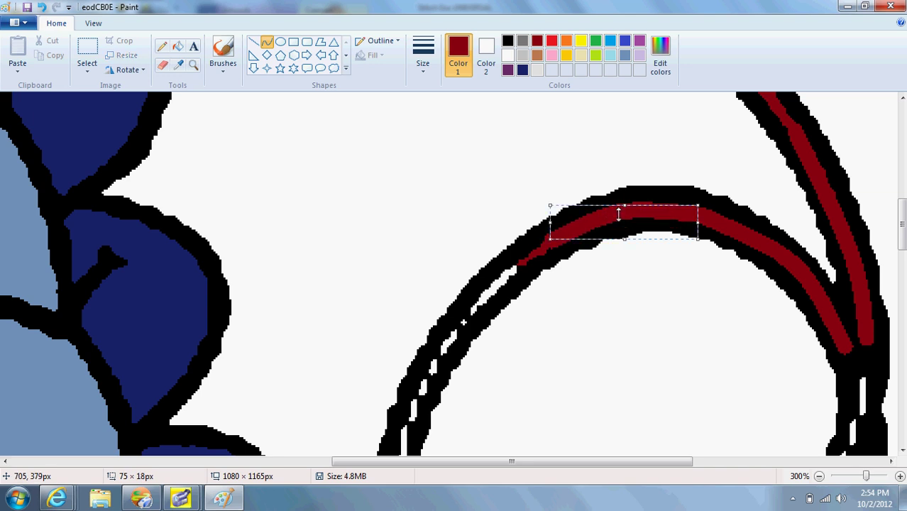
click(601, 327)
Draw a dark red arc down the lower loop's left side.
drag(563, 226, 413, 406)
drag(461, 354, 464, 307)
click(662, 320)
drag(904, 206, 903, 235)
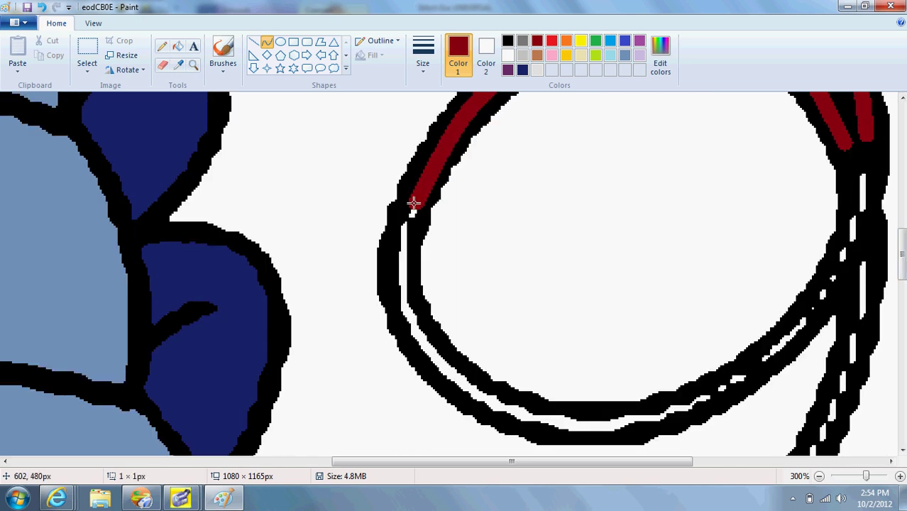
Trace dark red curves down the loop's left edge and along its lower outline.
drag(414, 203, 418, 343)
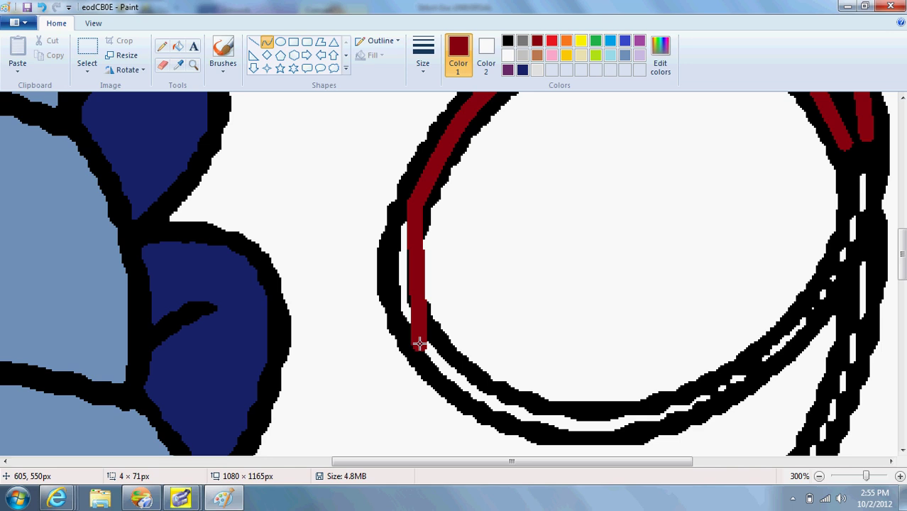
drag(420, 272, 396, 271)
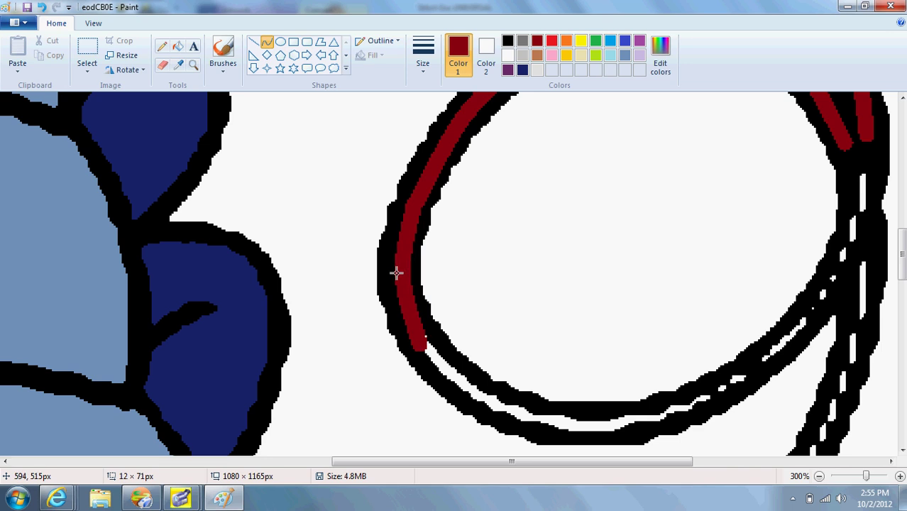
click(532, 223)
drag(419, 332, 556, 421)
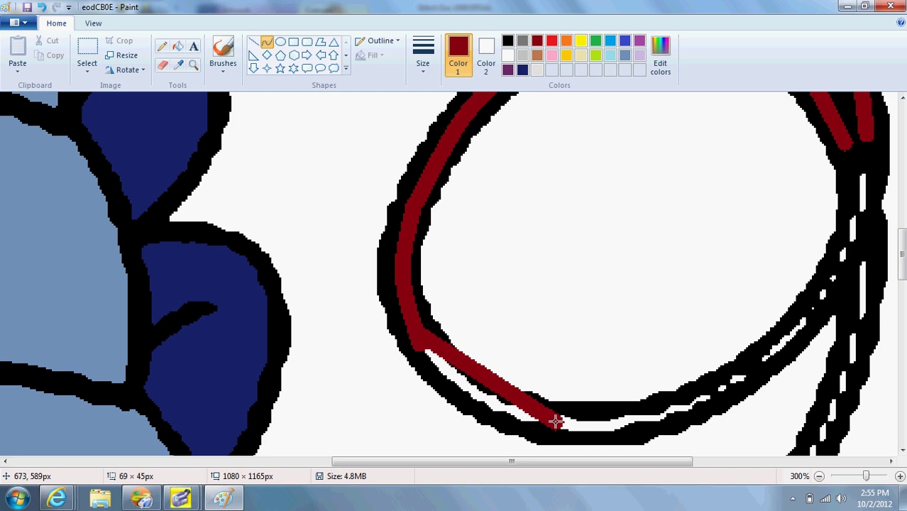
drag(502, 384, 470, 394)
click(639, 211)
click(554, 421)
Continue the dark red stripe around the loop's bottom and up its right side.
drag(554, 420, 723, 391)
drag(632, 403, 608, 429)
click(698, 336)
drag(715, 392, 829, 281)
drag(763, 348, 772, 357)
click(667, 302)
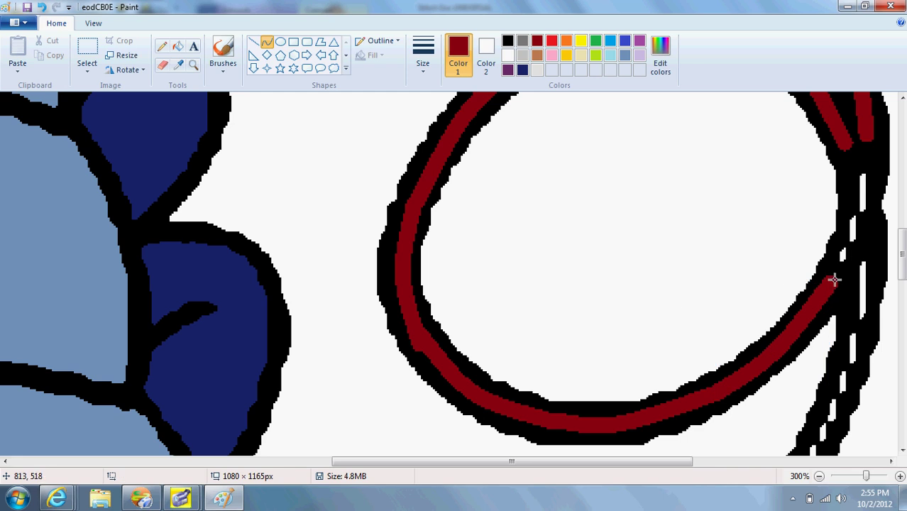
Extend the red stripe up the loop's right side to join the upper stripe.
drag(833, 279, 866, 180)
drag(846, 247, 852, 245)
click(767, 241)
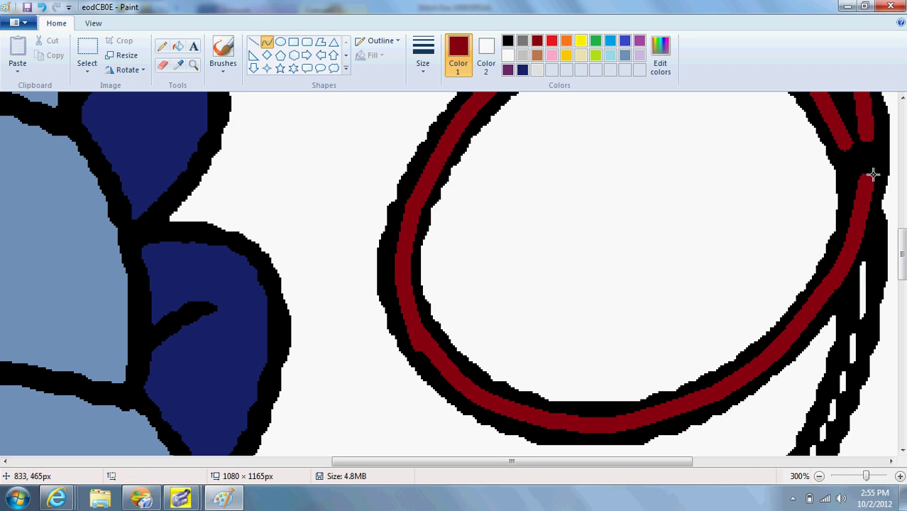
mouse_move(868, 179)
mouse_down()
mouse_move(868, 135)
mouse_move(869, 153)
mouse_up()
click(774, 205)
click(899, 369)
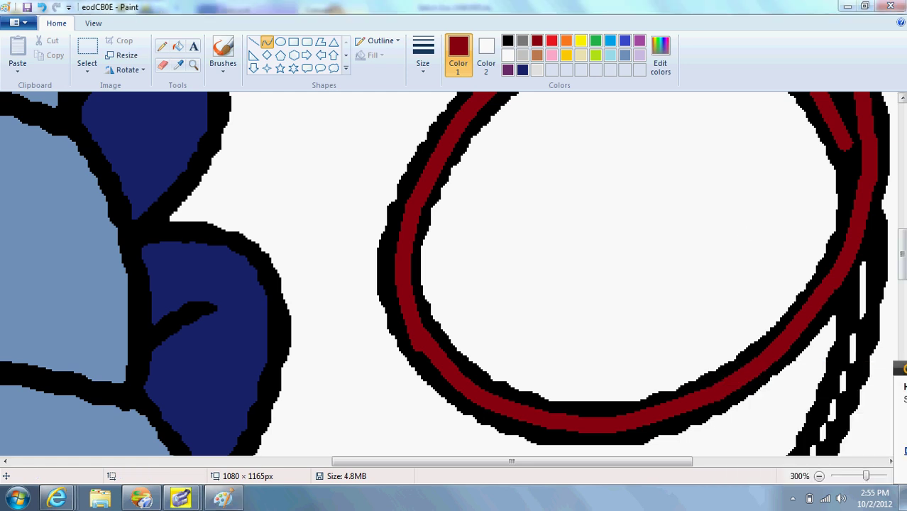
Draw a dark red curve down the hose's right strand and undo a stray dot.
mouse_move(902, 267)
mouse_down()
mouse_move(904, 306)
mouse_move(903, 285)
mouse_up()
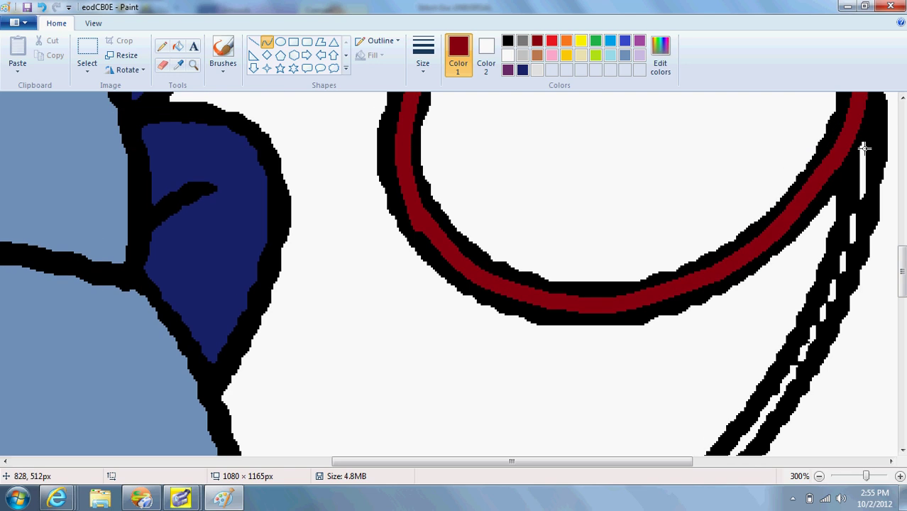
mouse_move(864, 148)
mouse_down()
mouse_move(828, 324)
mouse_move(797, 369)
mouse_up()
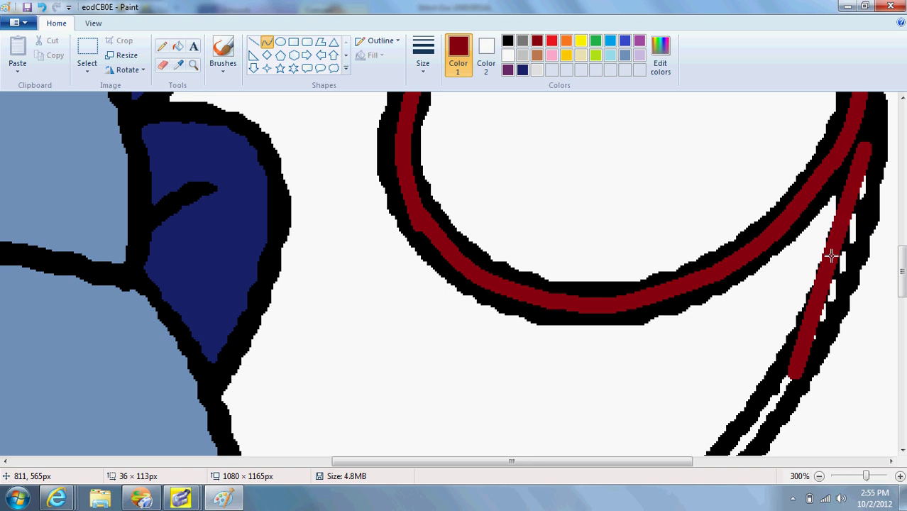
drag(834, 245, 848, 262)
click(695, 366)
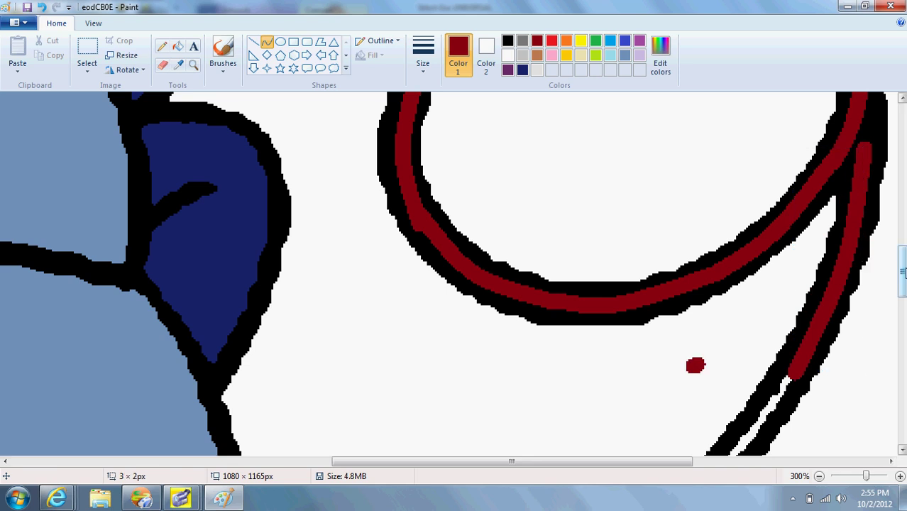
click(42, 7)
drag(902, 268, 904, 291)
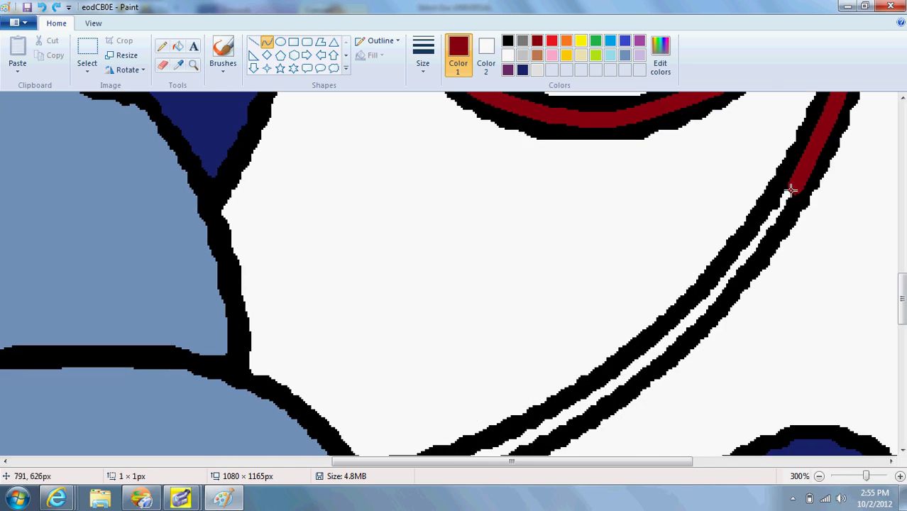
Continue the dark red curve further down the hose strand.
mouse_move(792, 190)
mouse_down()
mouse_move(713, 305)
mouse_move(633, 369)
mouse_up()
drag(720, 275, 723, 286)
click(874, 273)
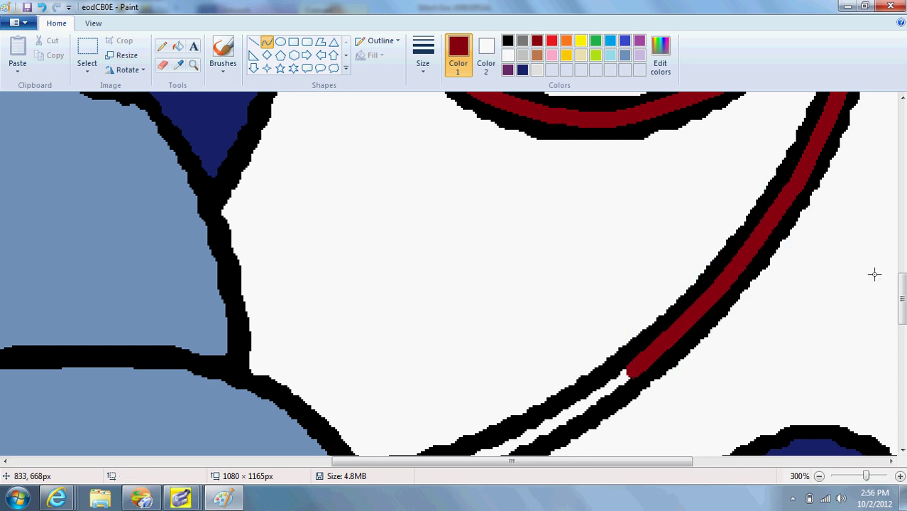
click(901, 449)
Extend the stripe toward the body and fill the last white gap red.
scroll(902, 449, down, 3)
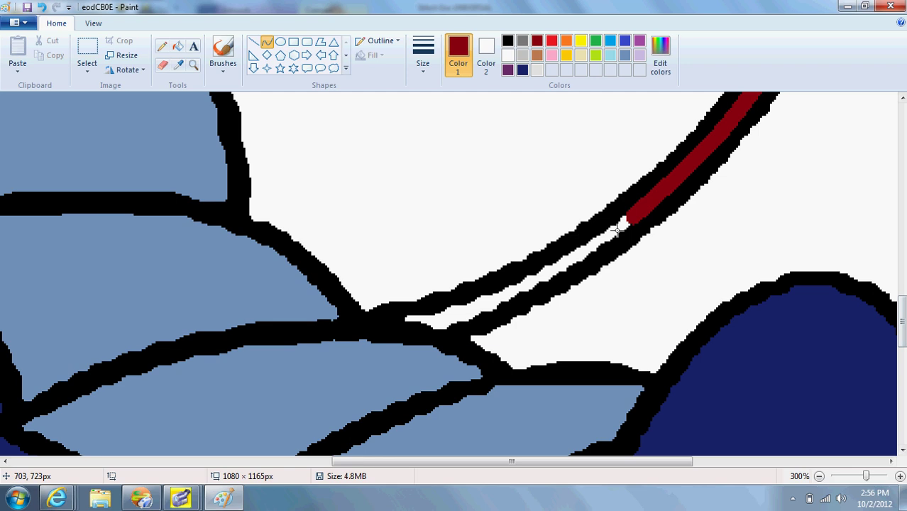
drag(629, 217, 493, 303)
drag(536, 282, 573, 258)
click(490, 162)
click(177, 46)
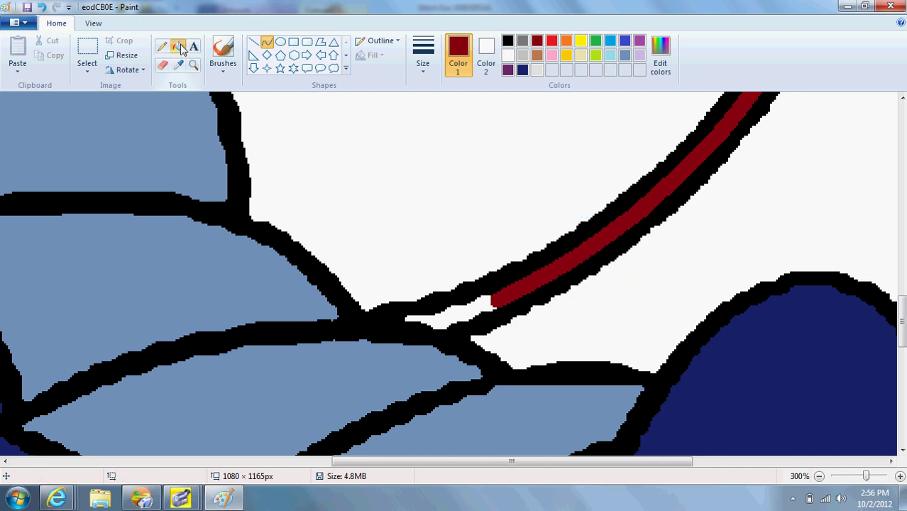
click(449, 315)
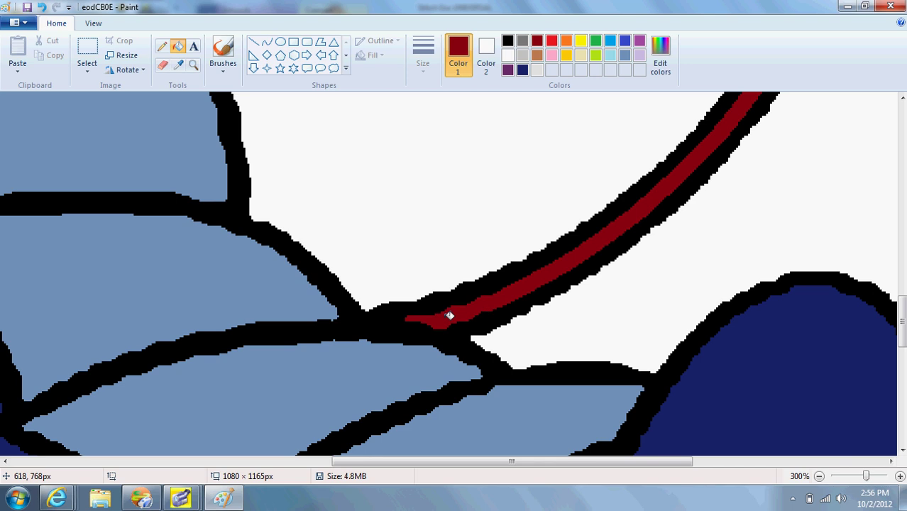
Zoom out to 100% and set the paint colour to a darkened brown.
click(191, 63)
right_click(296, 176)
right_click(296, 176)
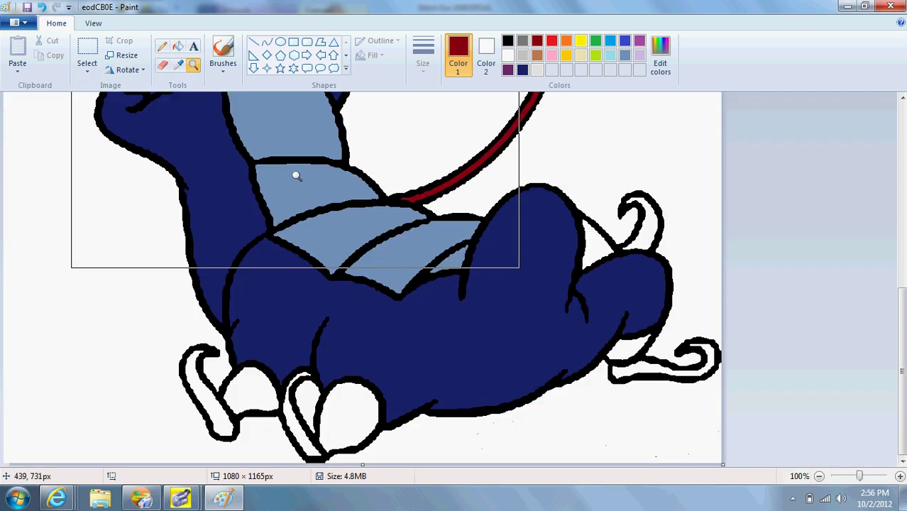
click(537, 57)
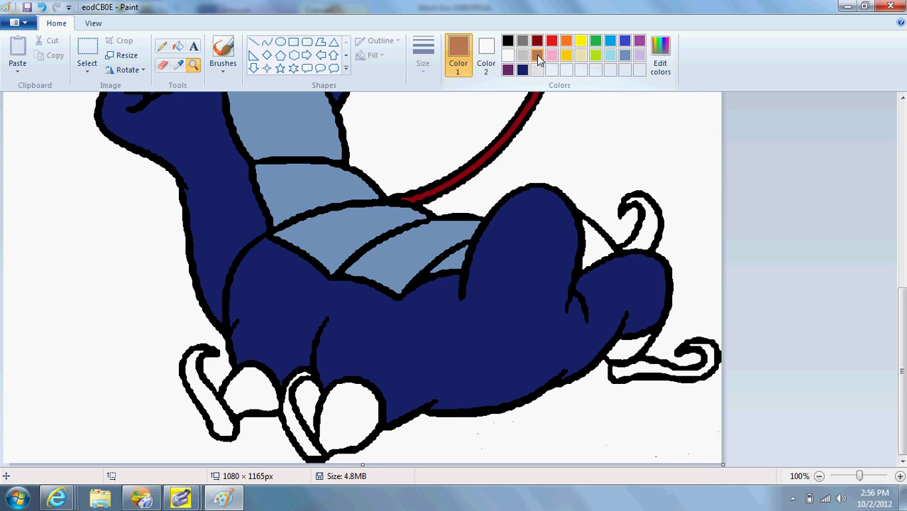
click(660, 54)
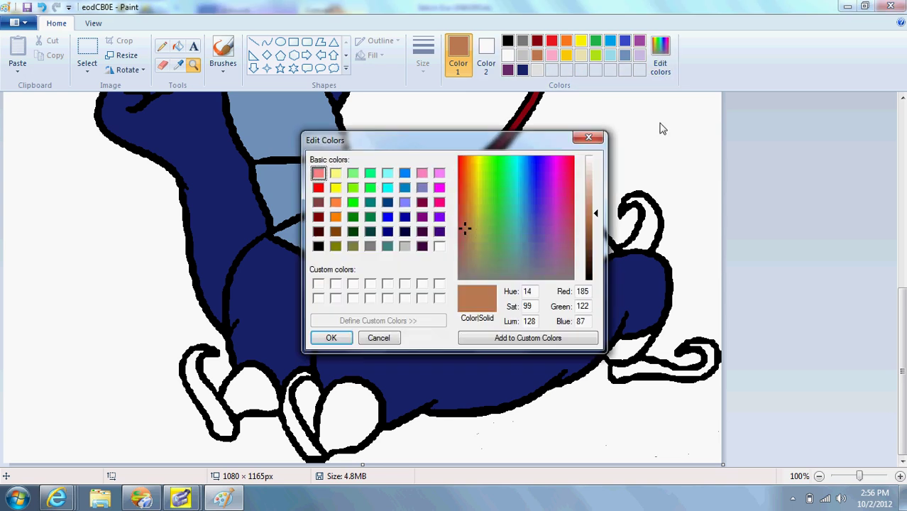
click(595, 254)
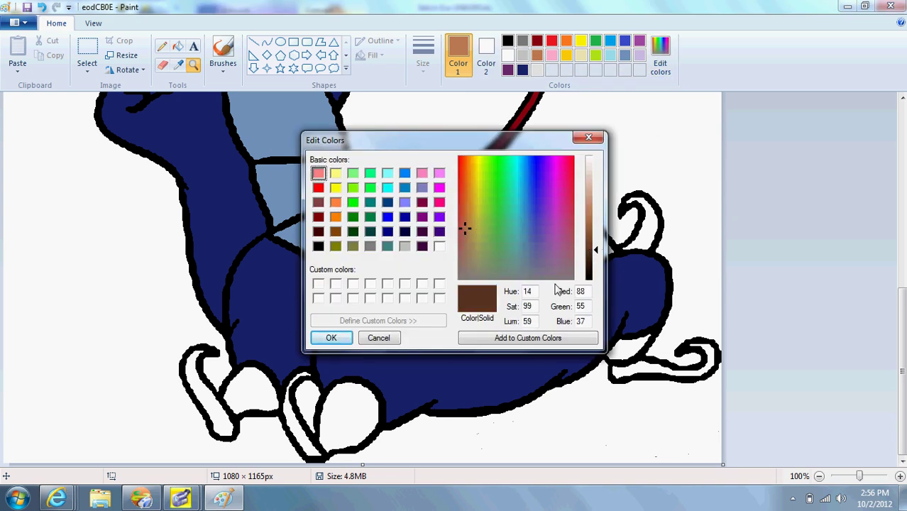
click(332, 338)
Fill the three claws and the lower-right tail curl dark brown.
click(178, 49)
click(225, 412)
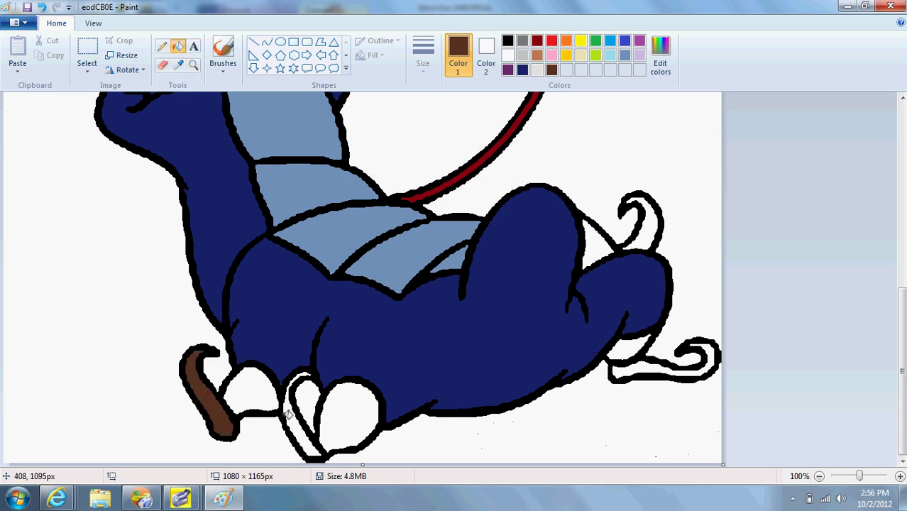
click(294, 420)
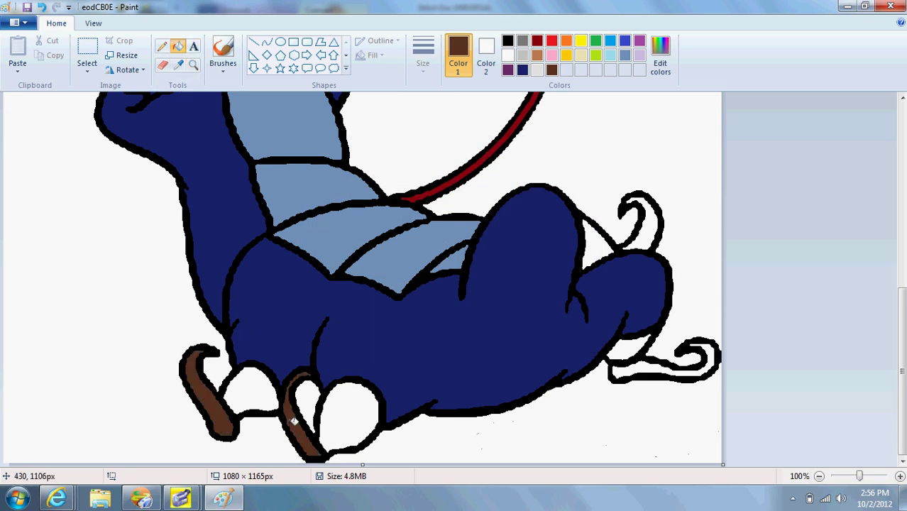
click(651, 220)
click(659, 367)
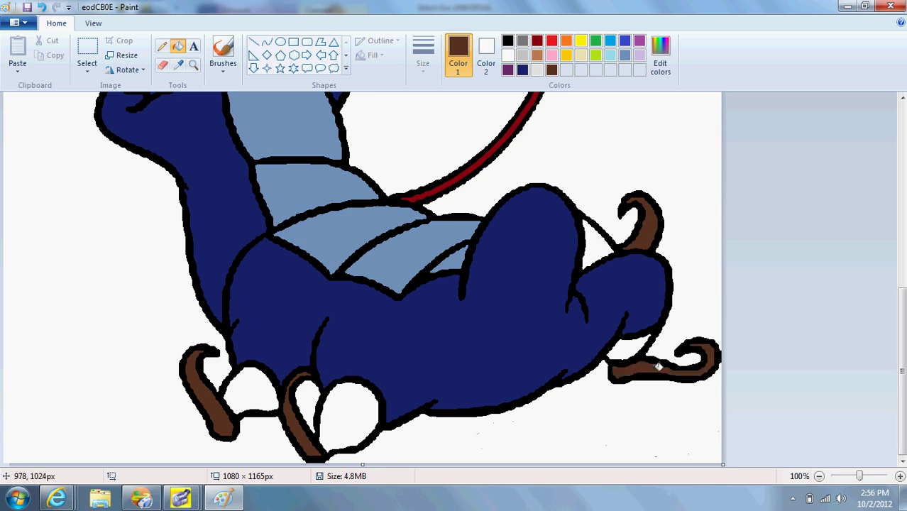
Fill both feet and the small gaps by the claws dark purple, then close Paint.
click(640, 41)
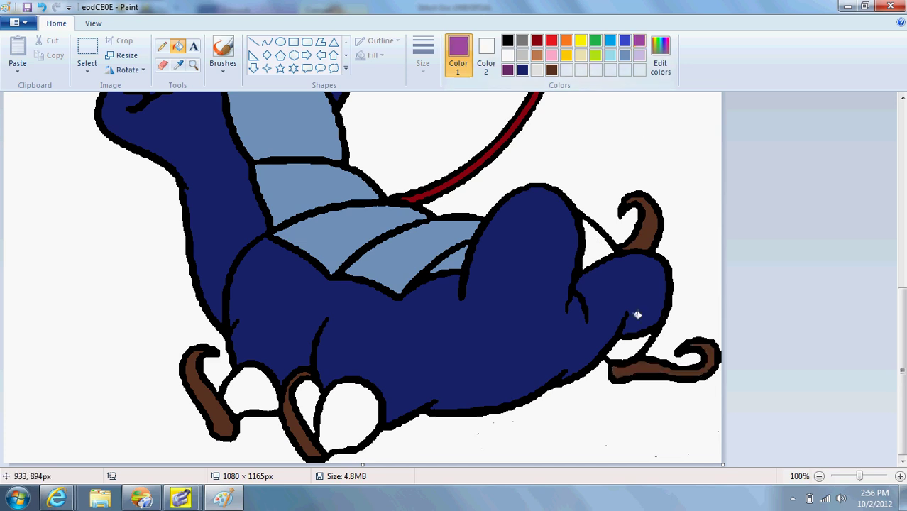
click(599, 239)
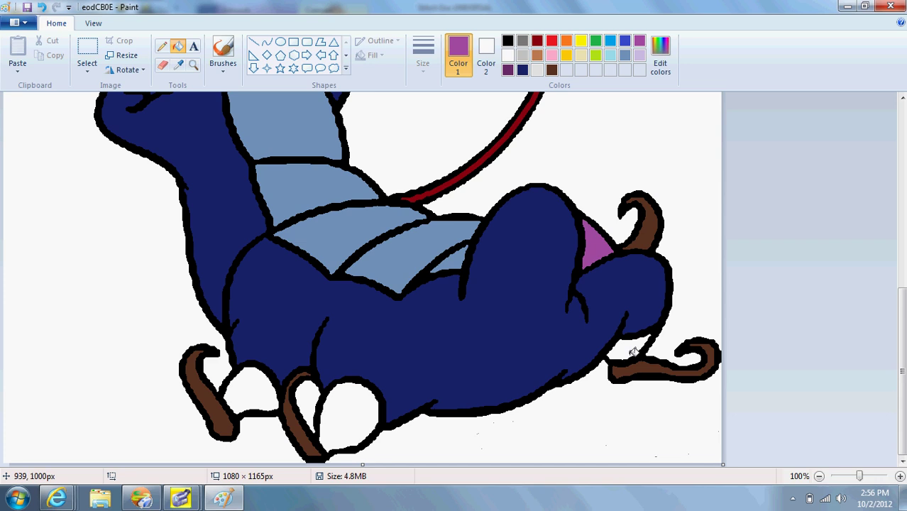
click(508, 70)
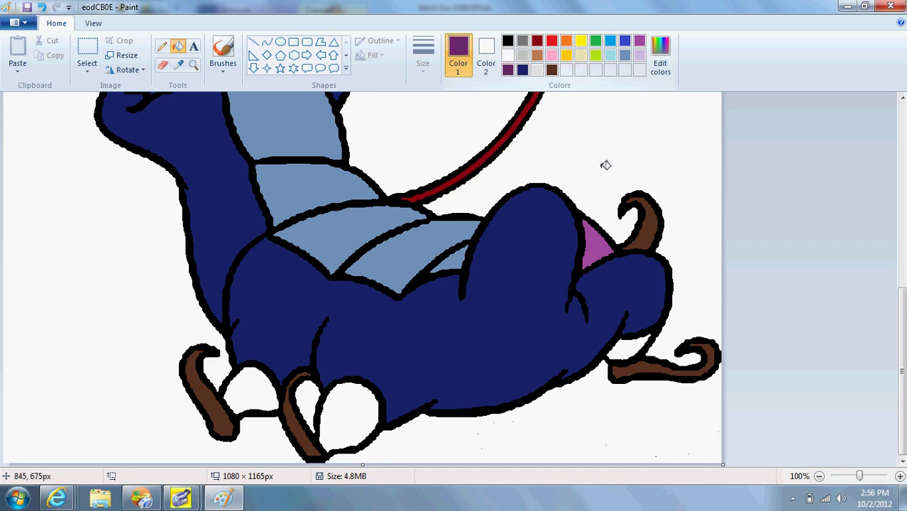
click(601, 243)
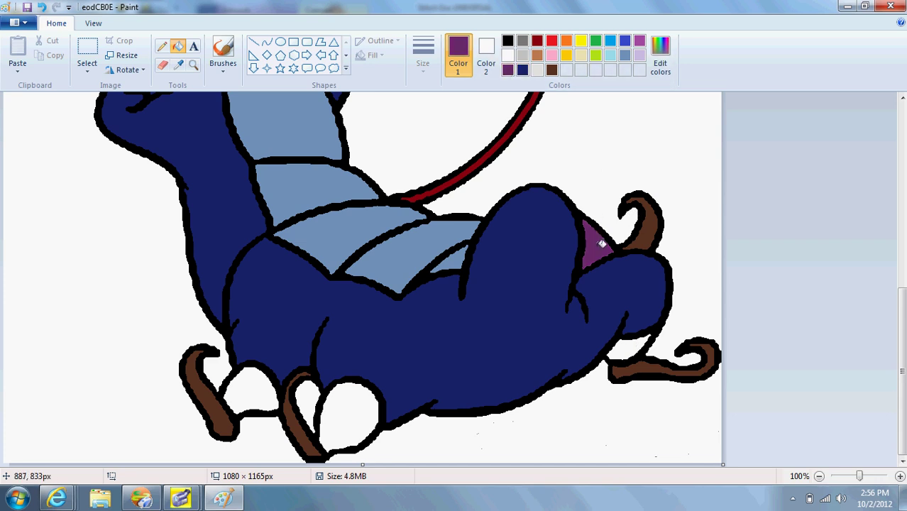
click(643, 352)
click(364, 413)
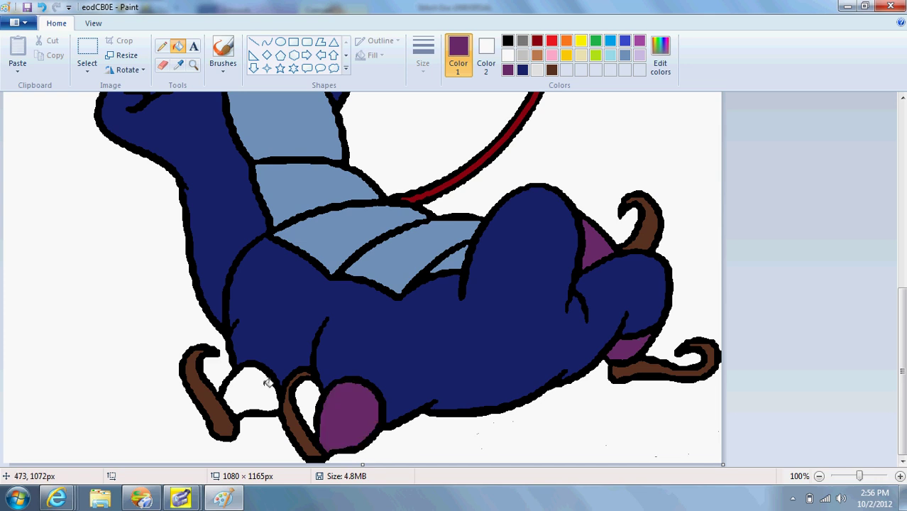
click(248, 387)
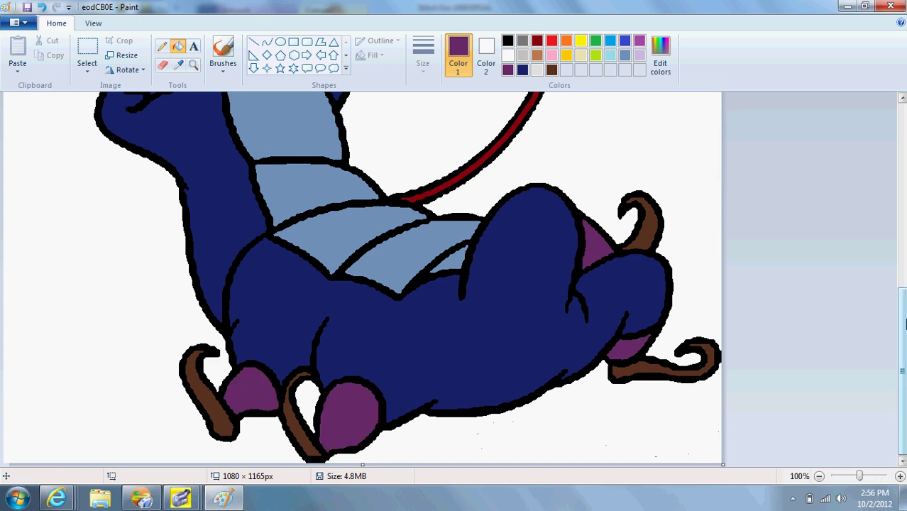
mouse_move(898, 319)
mouse_down()
mouse_move(897, 135)
mouse_move(897, 320)
mouse_up()
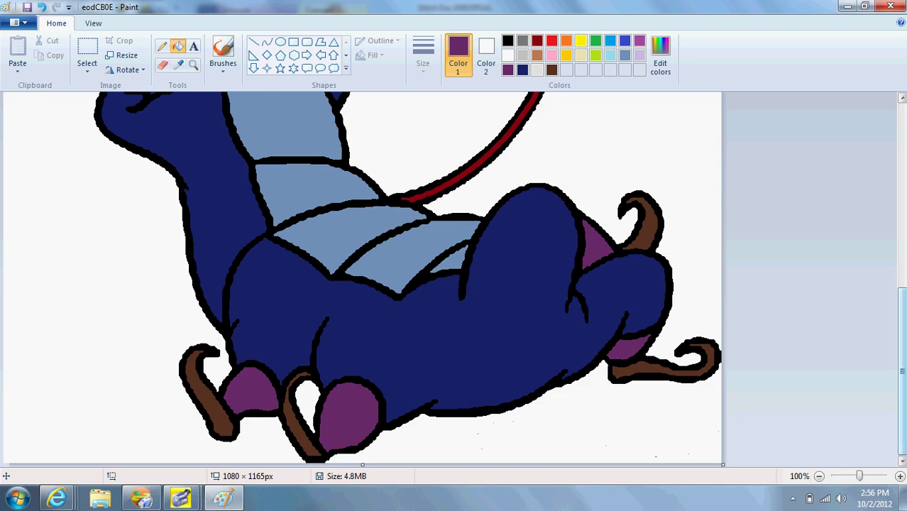
click(892, 6)
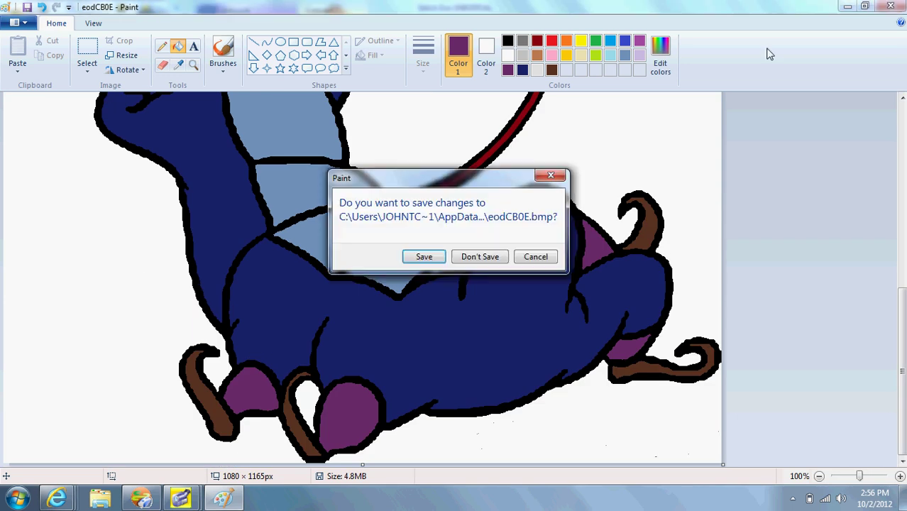
Save the Paint edits, filter the caterpillar image down to 8 colours, and return it to Design2.
click(425, 258)
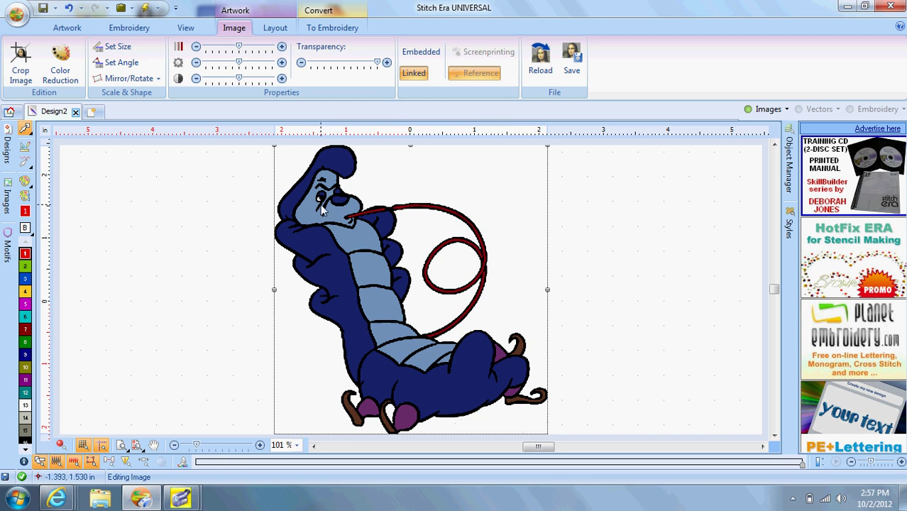
click(61, 68)
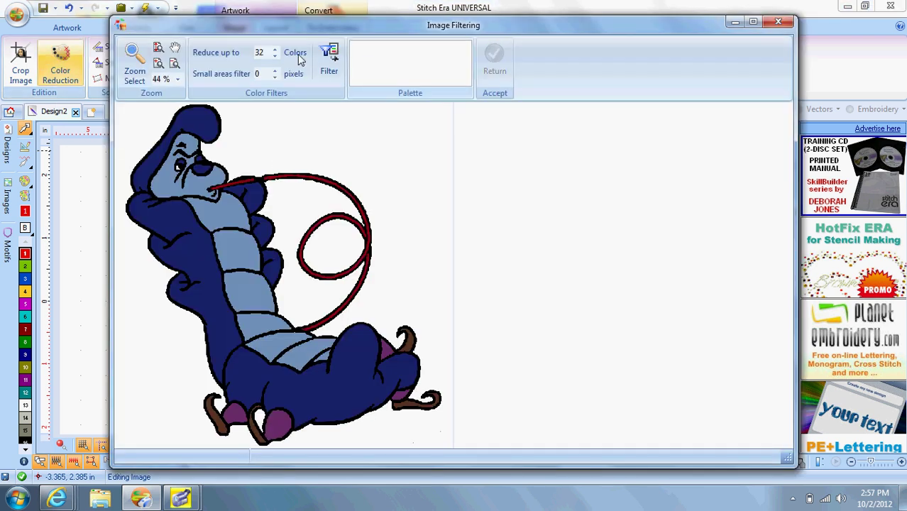
click(273, 56)
click(274, 58)
click(274, 58)
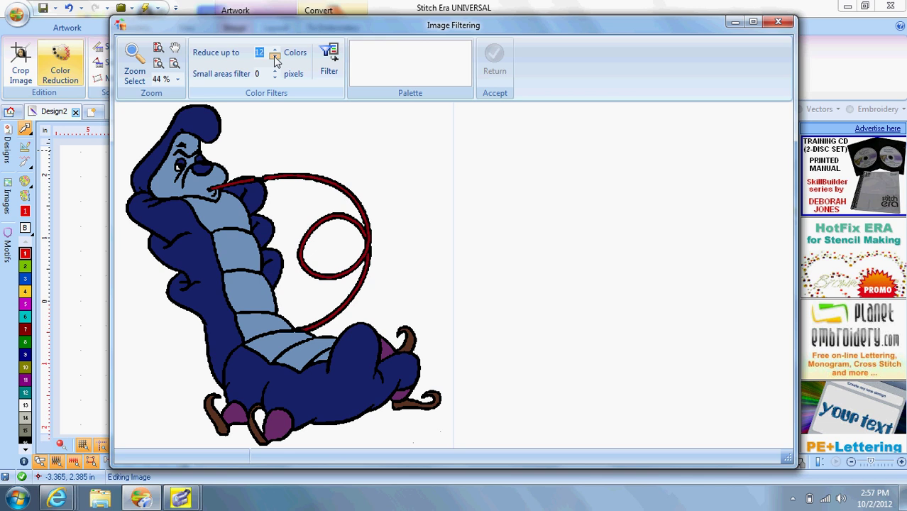
click(274, 57)
click(274, 58)
click(274, 58)
click(325, 61)
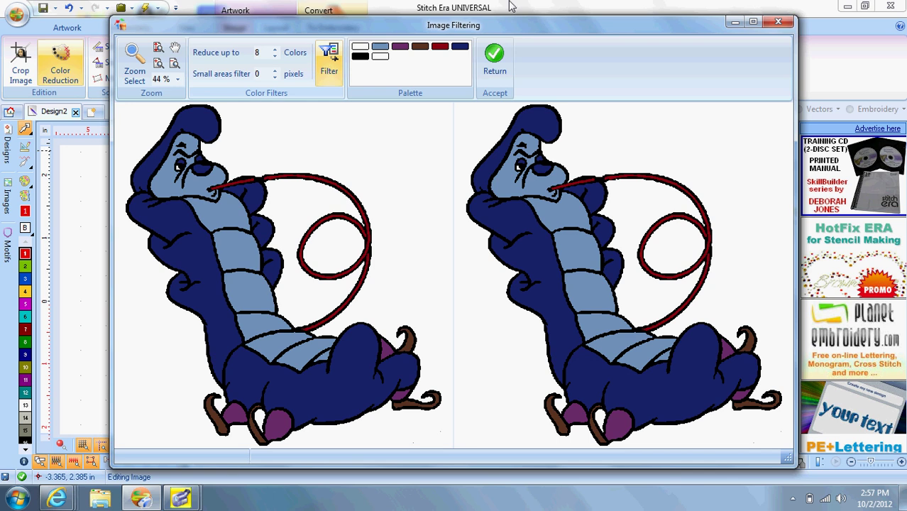
click(495, 71)
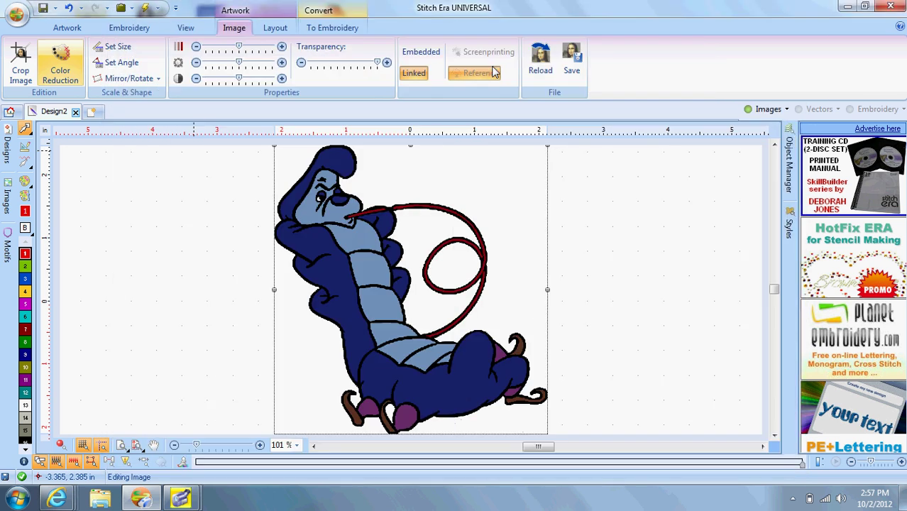
Start Convert To Vector from Layout, set Reduction back to 16, and filter the caterpillar's colours.
click(276, 29)
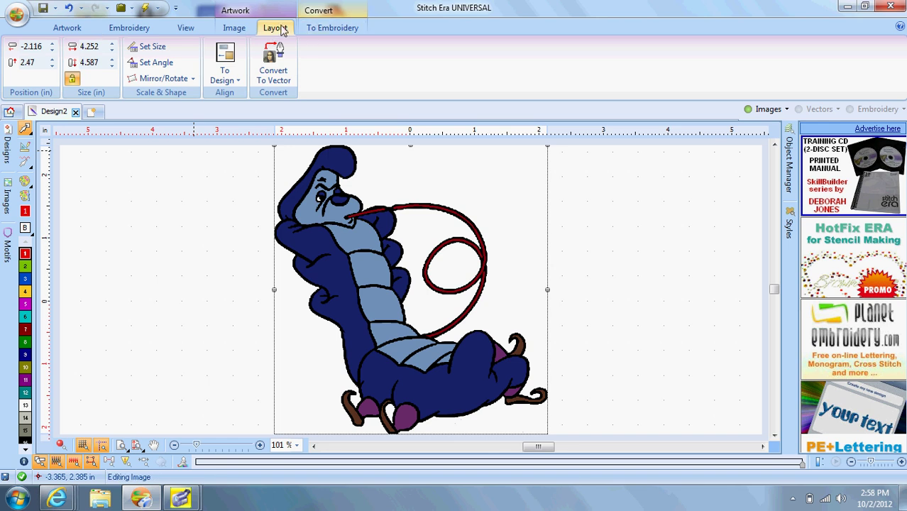
click(279, 74)
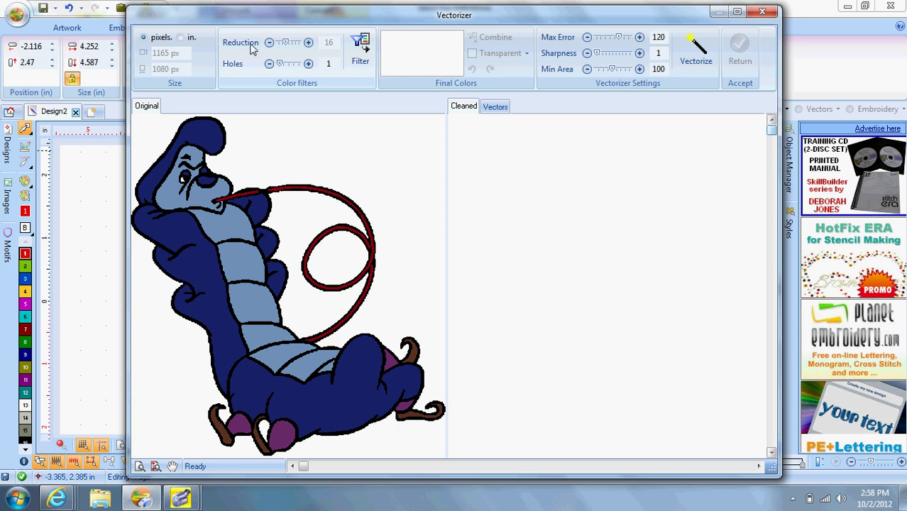
click(269, 43)
click(270, 43)
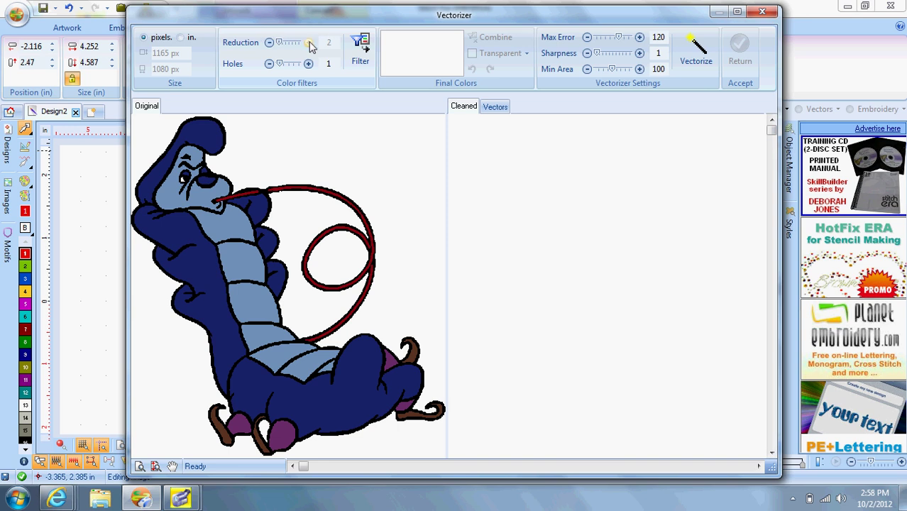
click(308, 42)
click(308, 42)
click(308, 42)
click(269, 43)
click(357, 47)
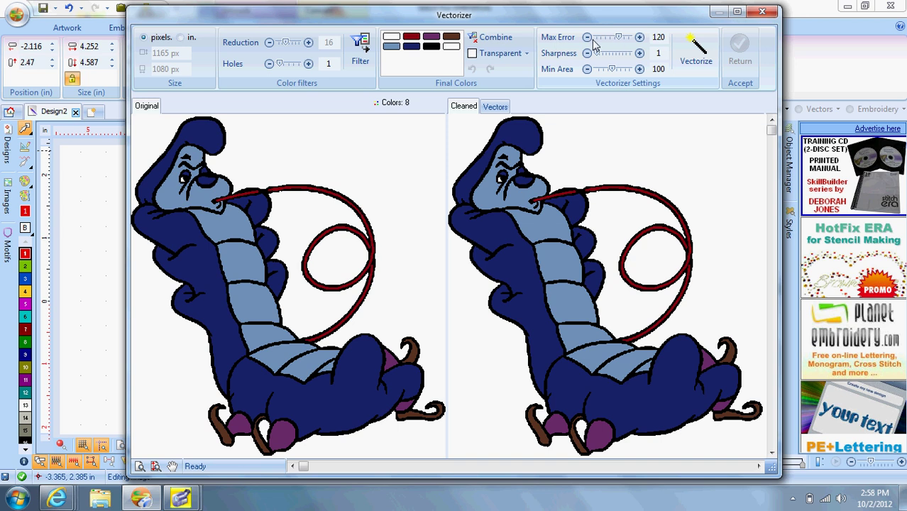
Vectorize with max error 0, sharpness 5 and minimum area 10, placing 32 shapes on Design2.
drag(618, 38, 590, 39)
click(639, 54)
click(640, 54)
click(639, 53)
click(639, 53)
drag(614, 73, 590, 70)
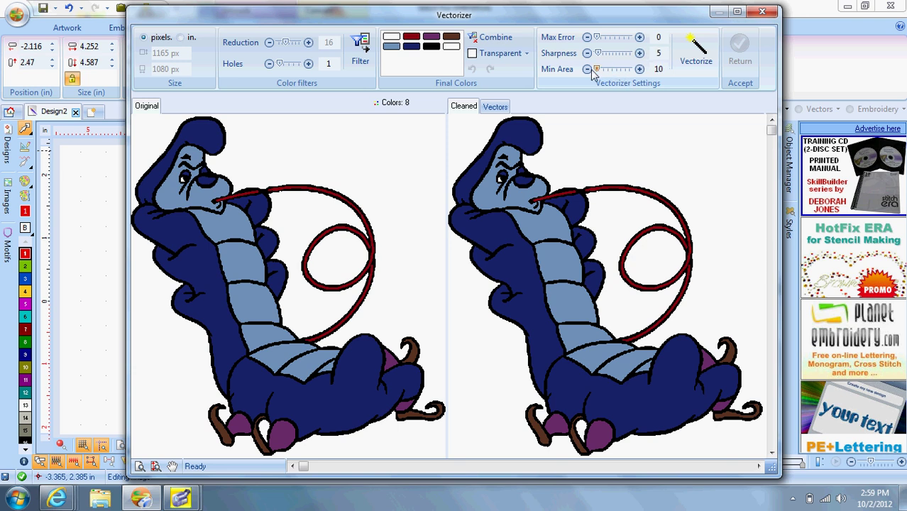
click(694, 53)
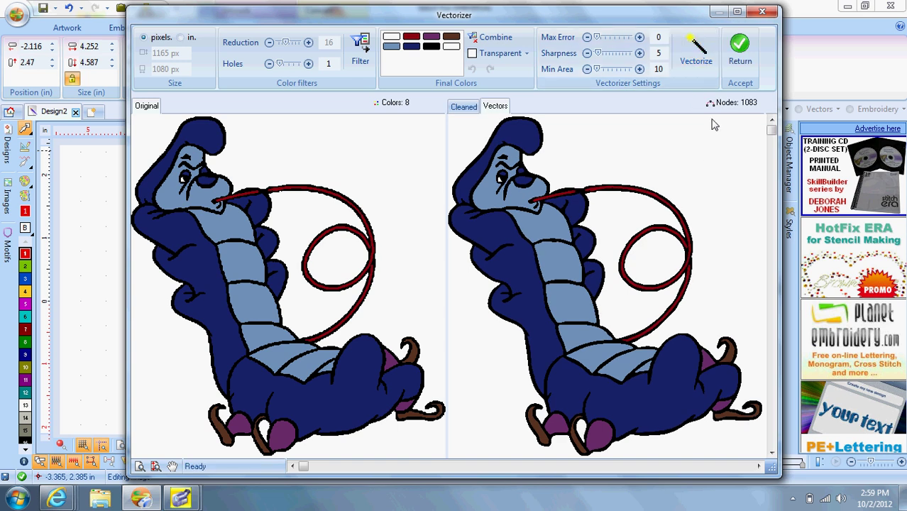
click(739, 57)
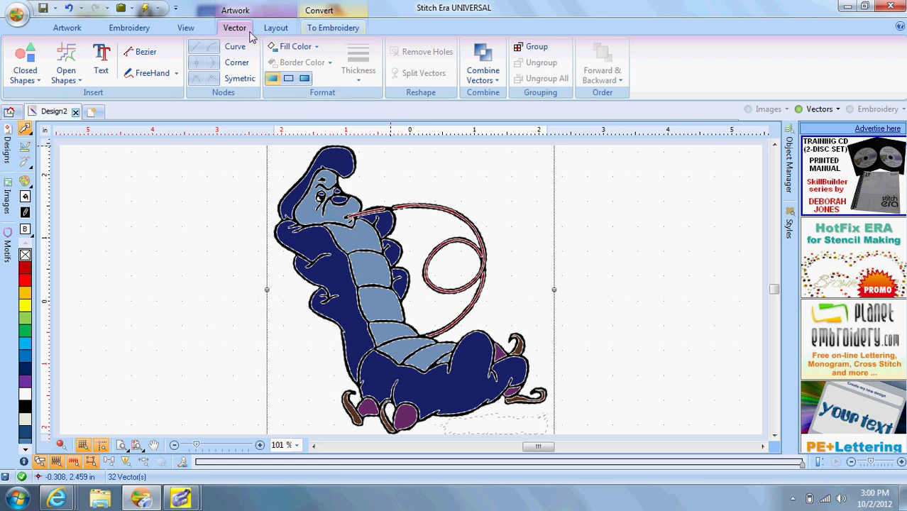
Run Art to Stitch (Intelligent) with Fill Areas and Borderlines, dismissing the antivirus notice.
click(333, 28)
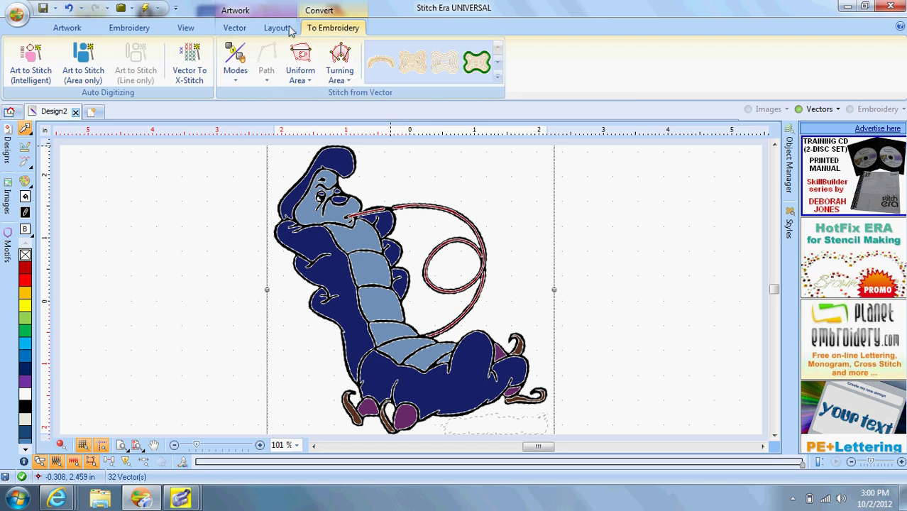
click(32, 62)
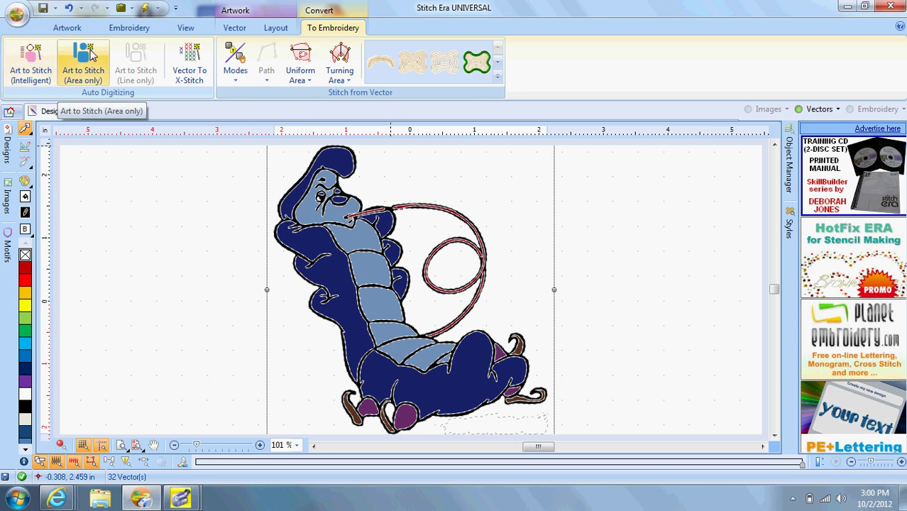
click(34, 62)
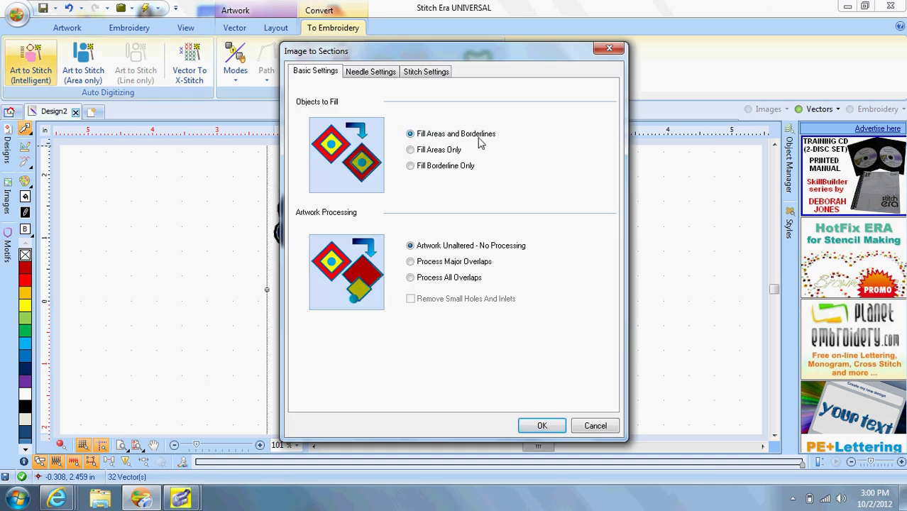
click(542, 425)
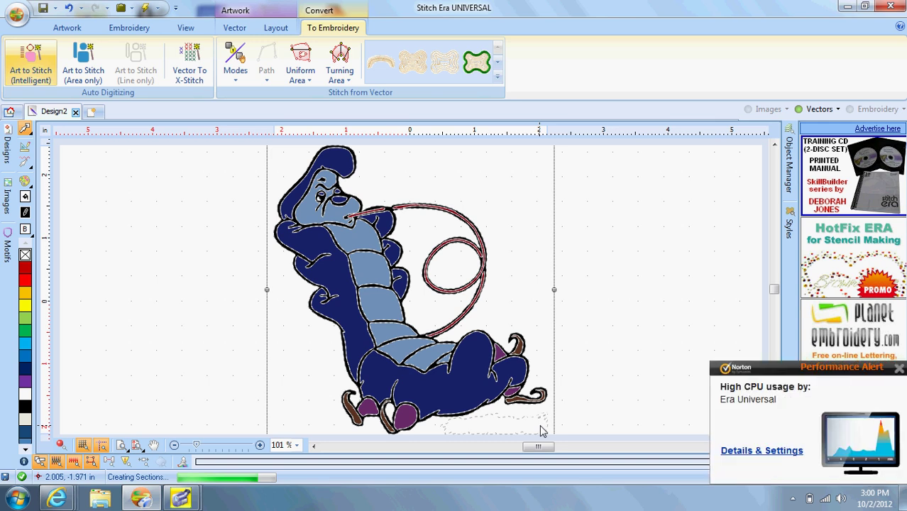
click(900, 369)
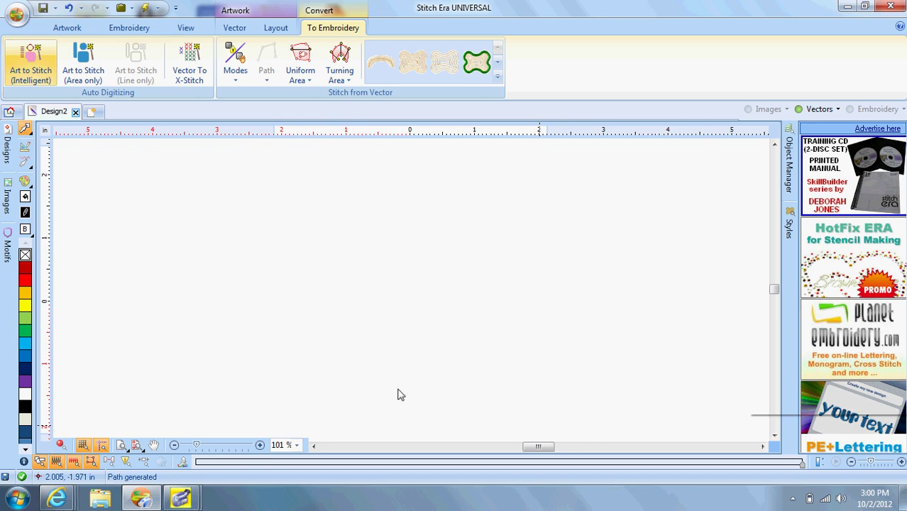
Switch to the 3D stitch view and cut the grey shadow area beneath the feet.
mouse_move(180, 503)
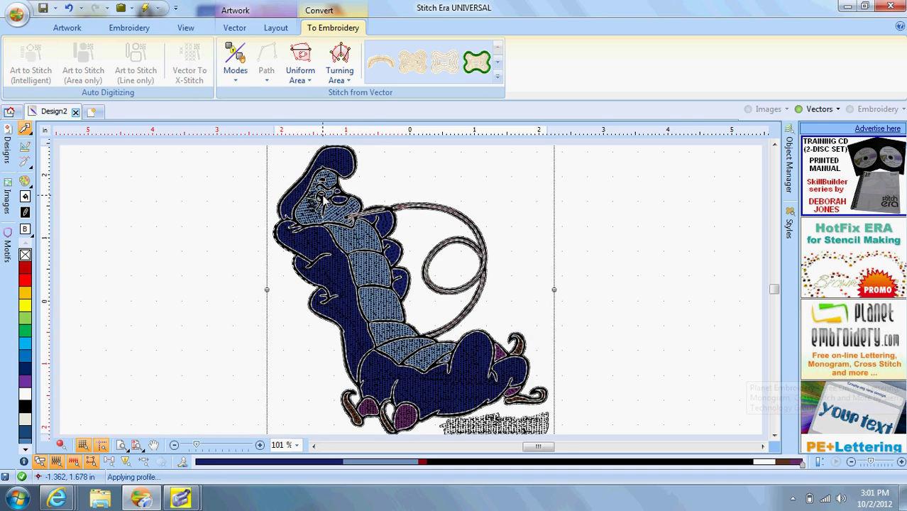
click(61, 445)
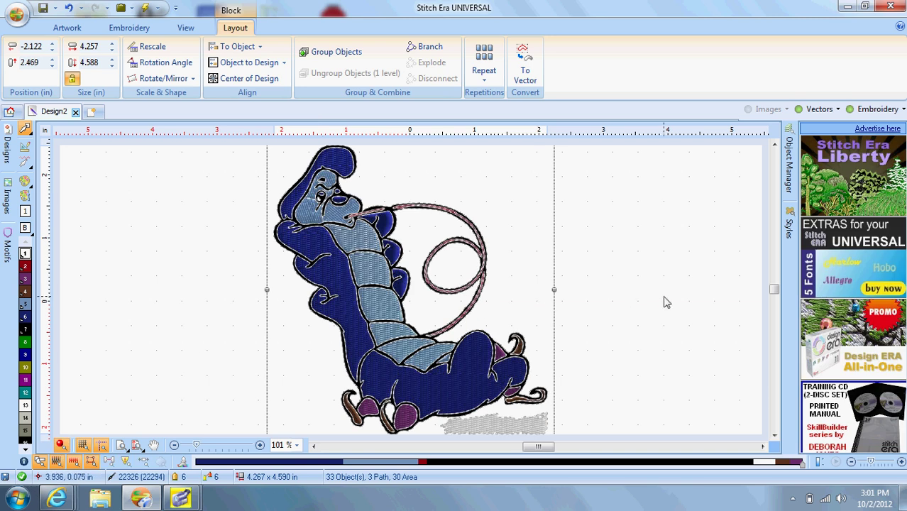
click(635, 410)
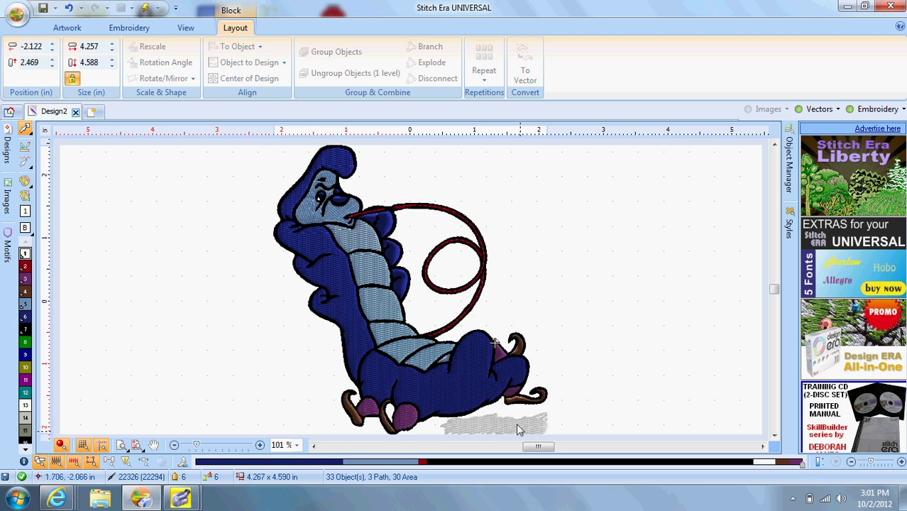
click(516, 424)
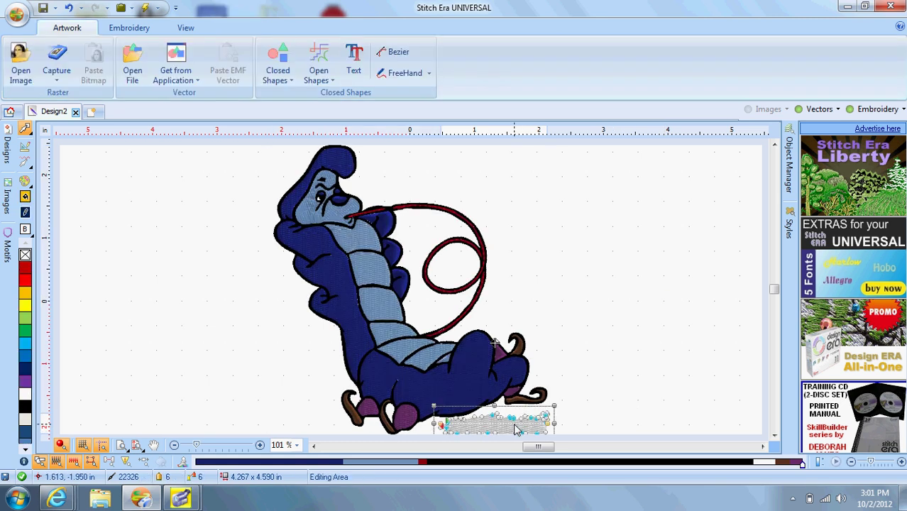
right_click(516, 426)
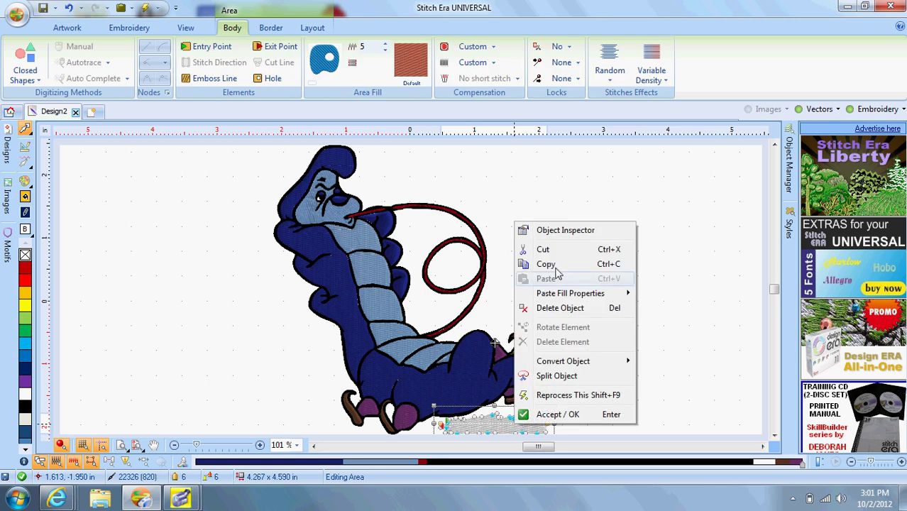
click(525, 249)
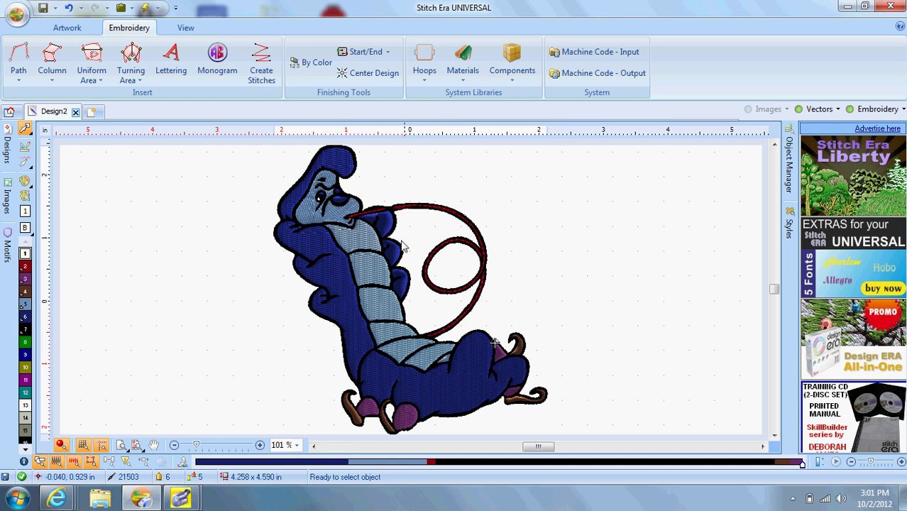
Undo the accidental mouth-piece move and cut the restored shadow area again.
click(384, 225)
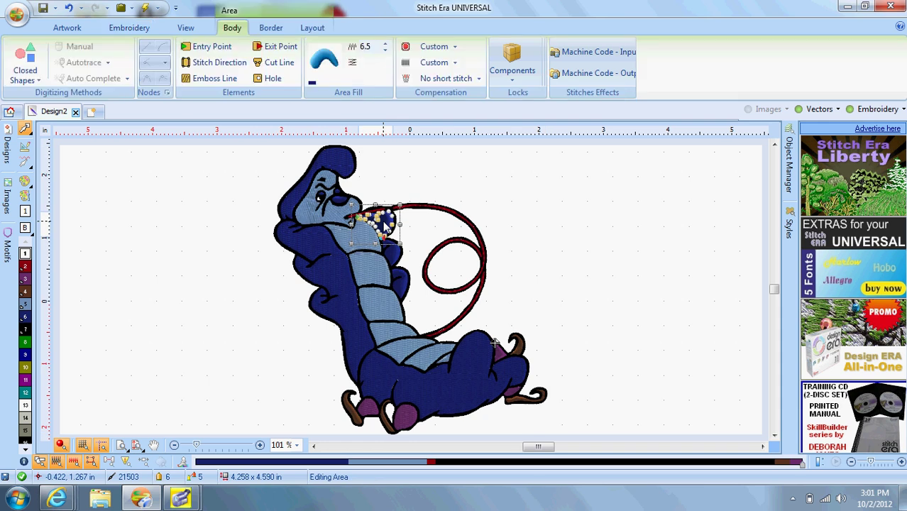
drag(384, 225, 383, 164)
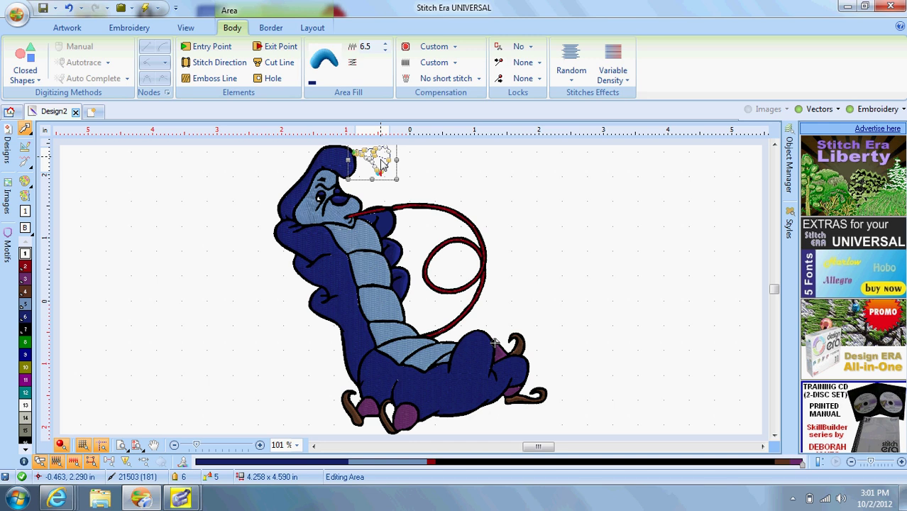
click(69, 9)
click(69, 9)
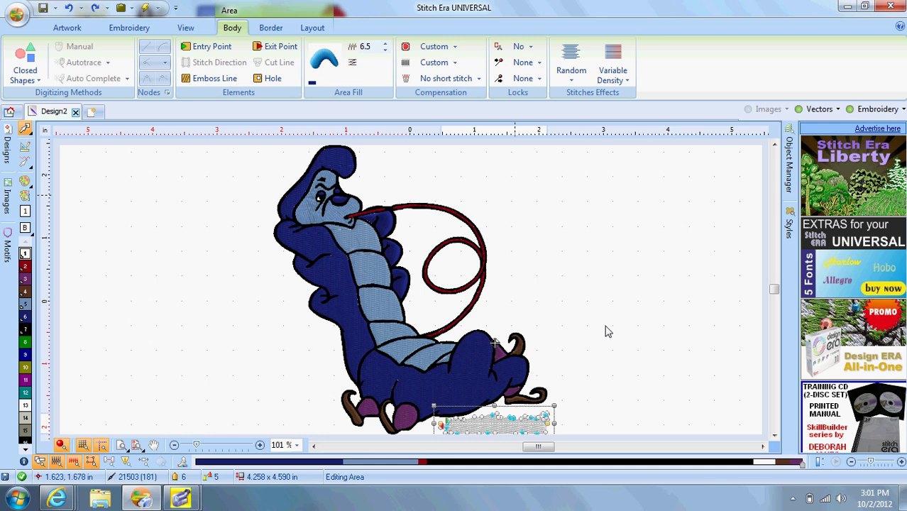
click(506, 429)
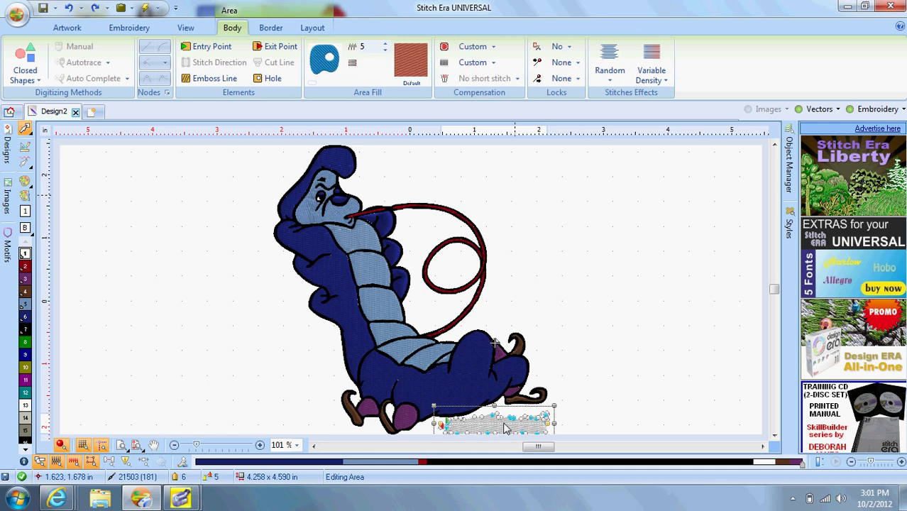
right_click(505, 425)
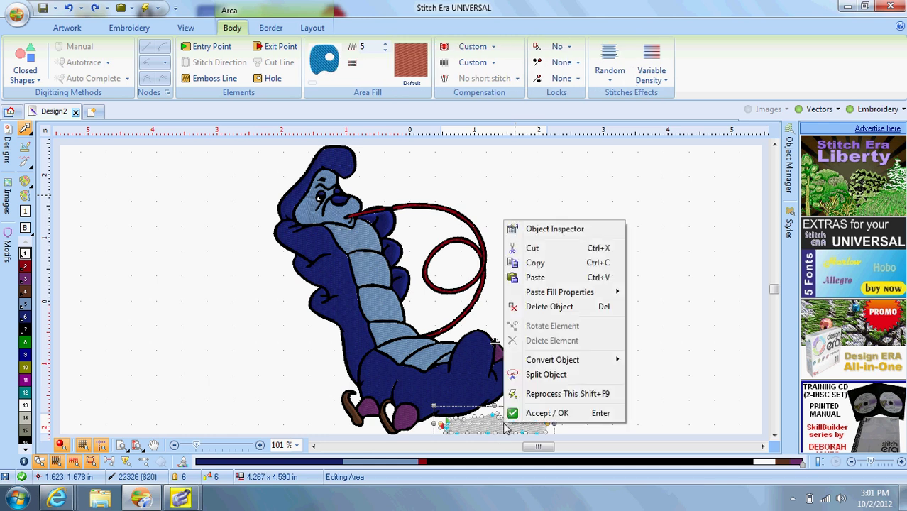
click(541, 251)
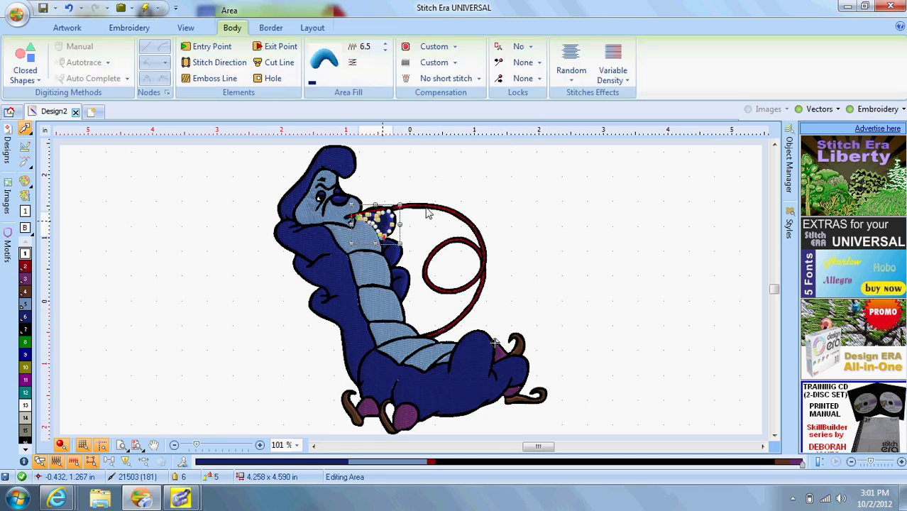
Delete the stray piece, select the dark blue mouth piece, and review its underlay and fill options.
key(Delete)
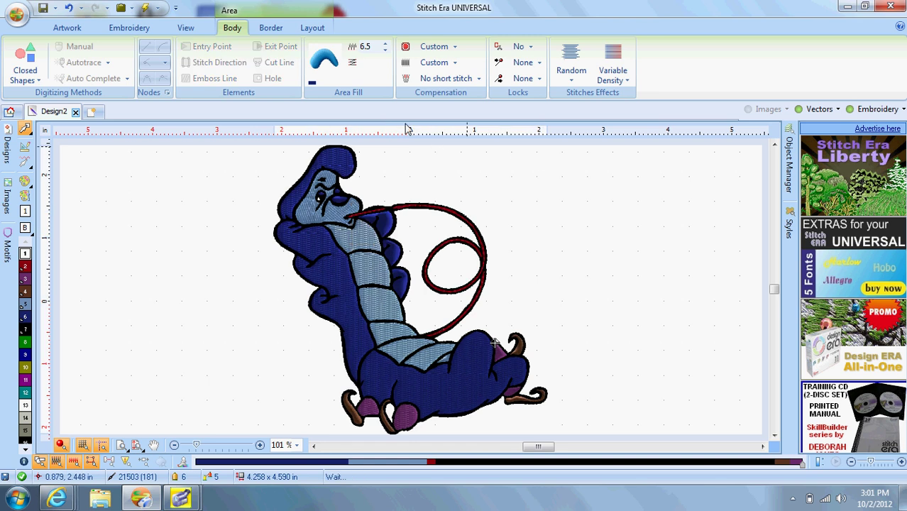
click(386, 223)
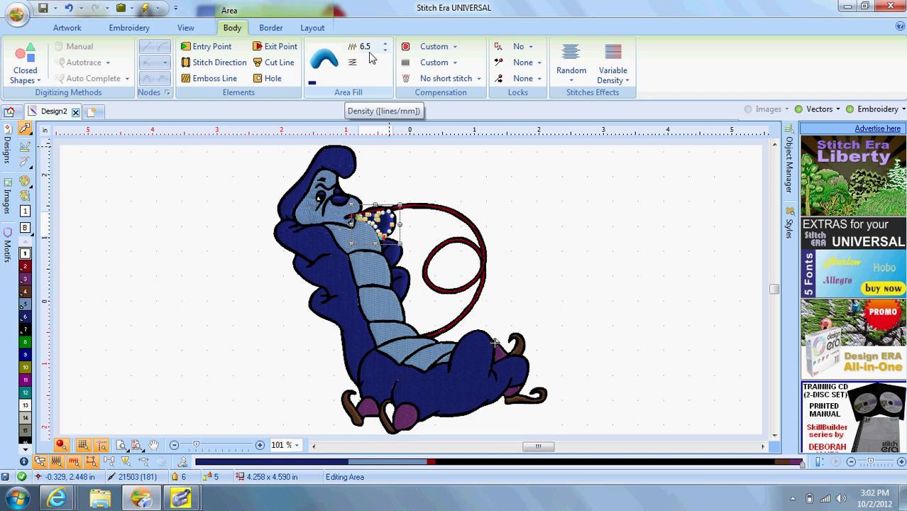
click(444, 51)
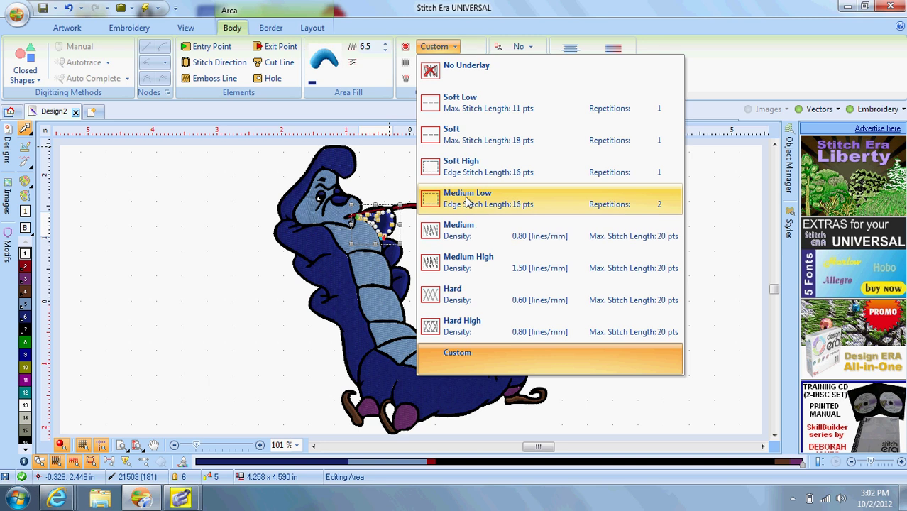
click(368, 71)
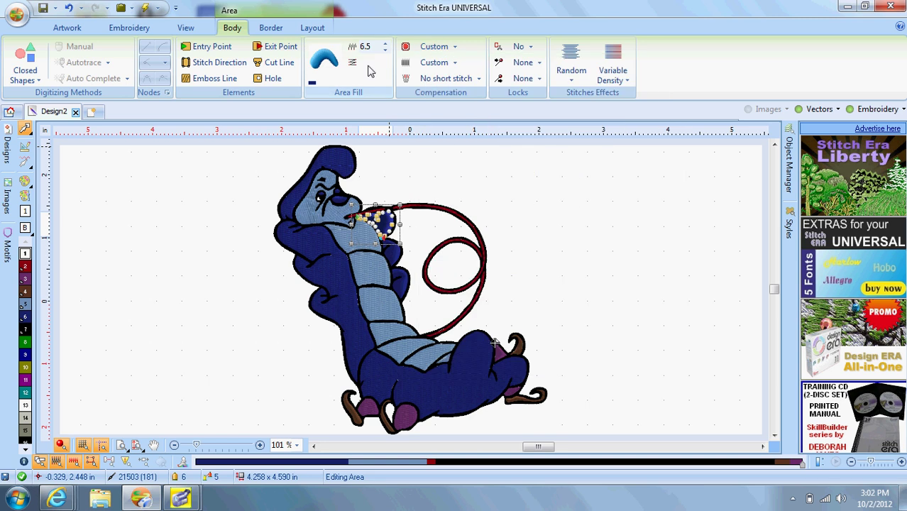
click(325, 59)
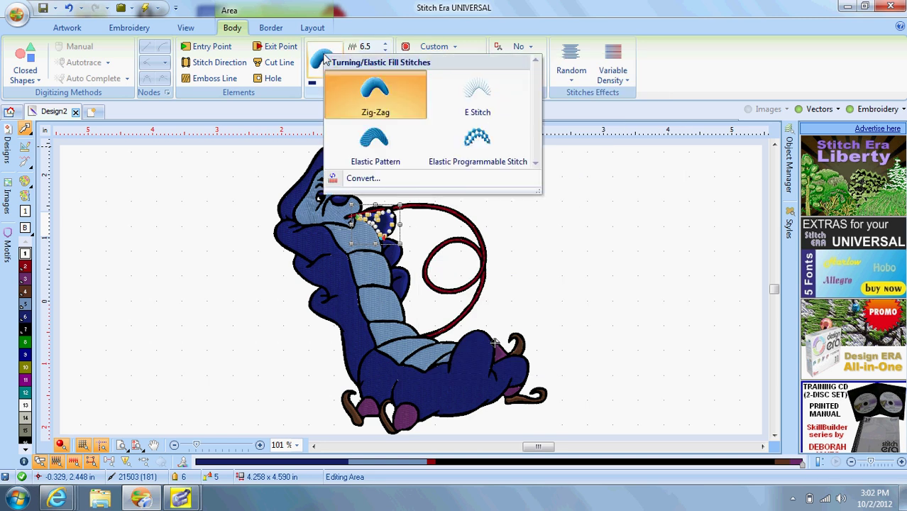
Convert the mouth piece and the first small chest piece to Uniform Area pattern fill.
click(378, 182)
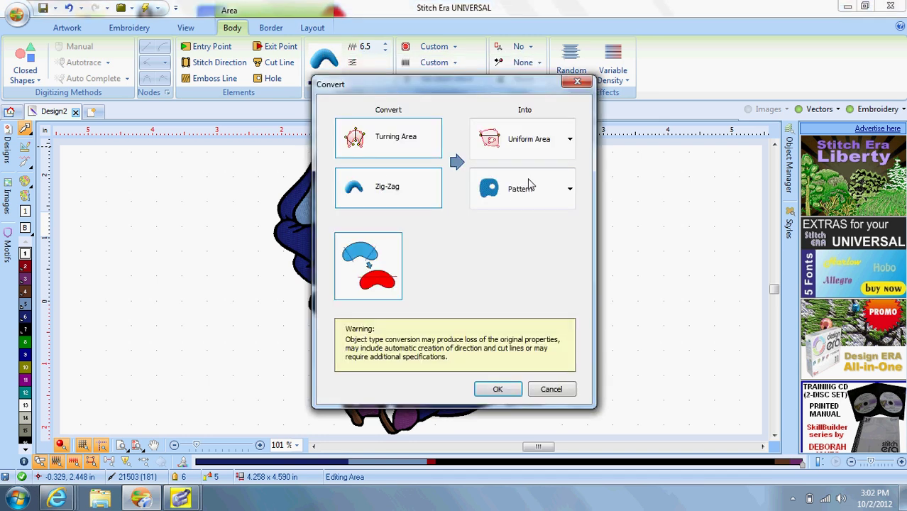
click(531, 190)
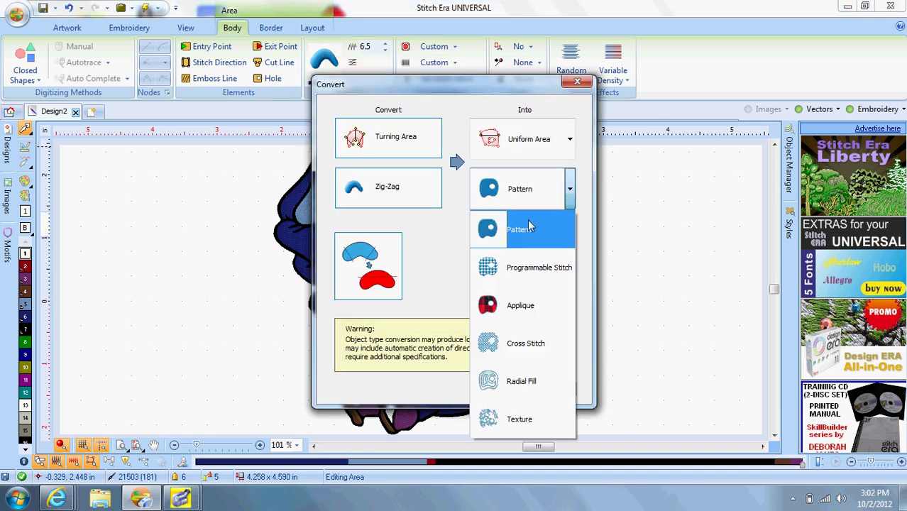
click(531, 229)
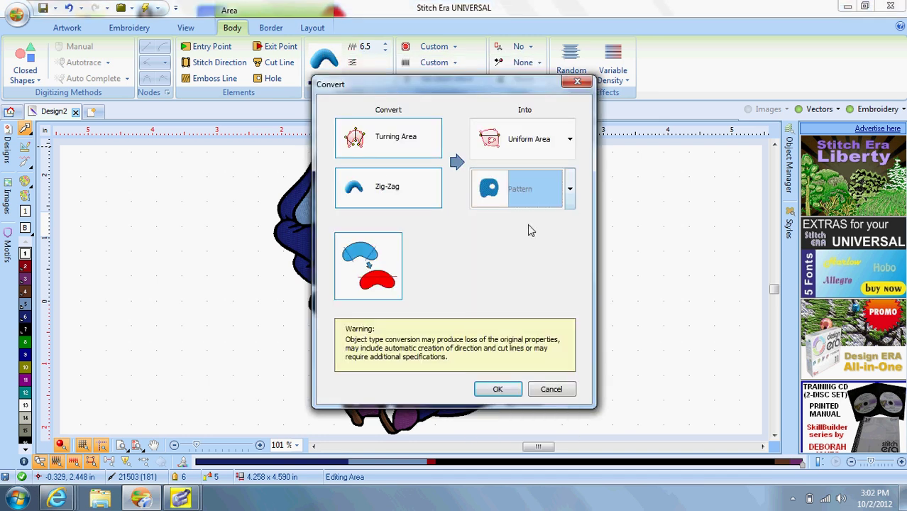
click(499, 389)
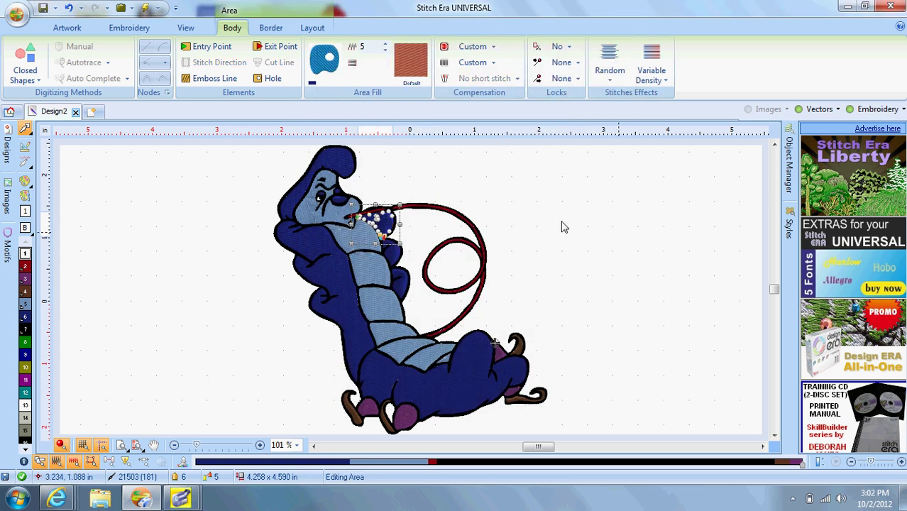
drag(382, 235, 398, 262)
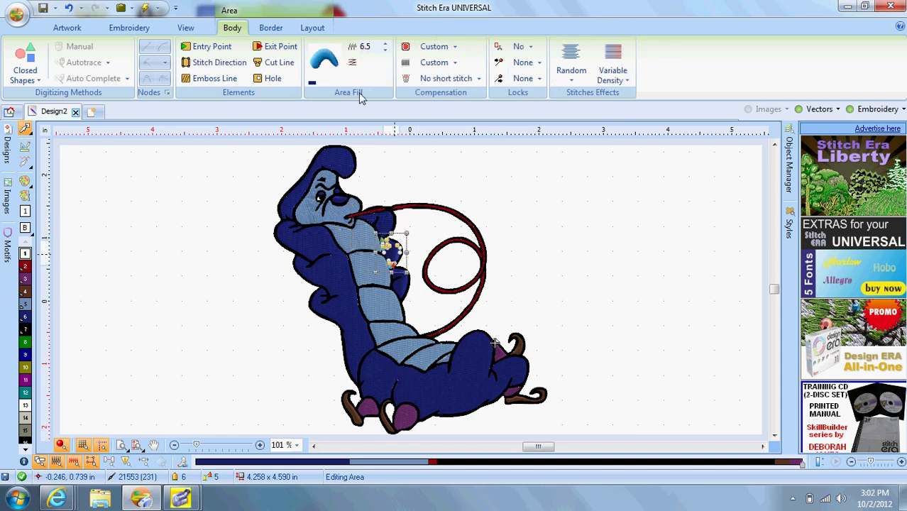
click(323, 63)
click(385, 186)
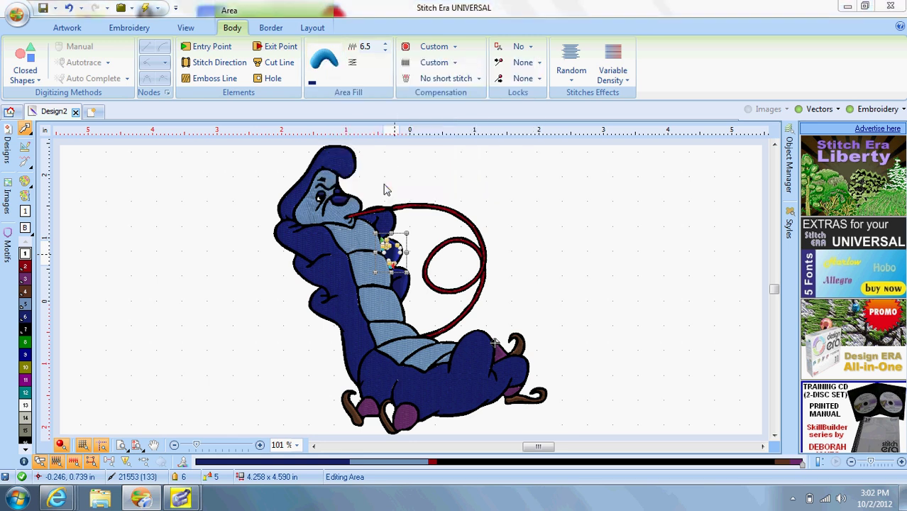
click(498, 391)
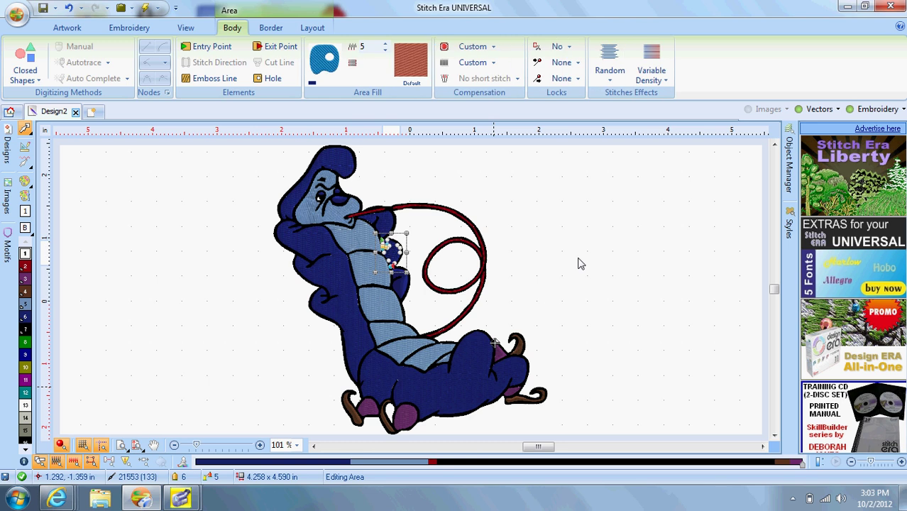
click(578, 264)
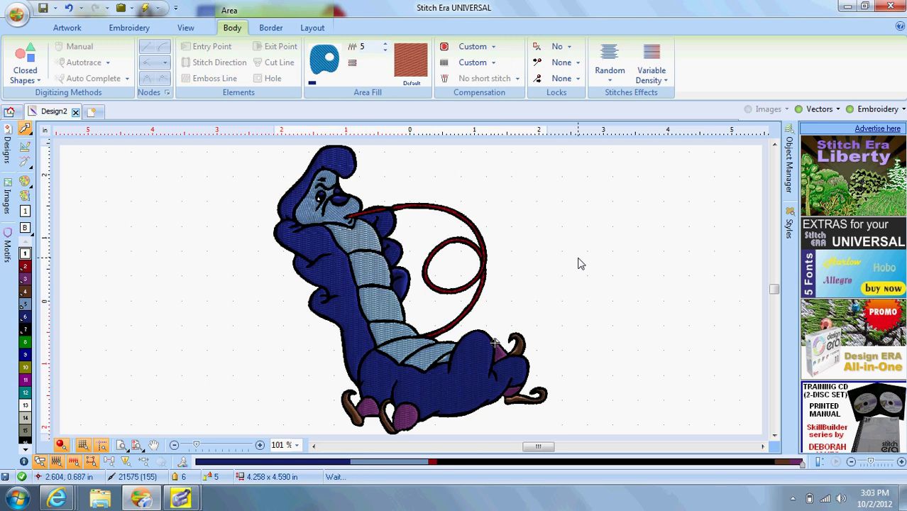
Convert the second chest piece and the piece by the right boot to pattern fill.
click(401, 288)
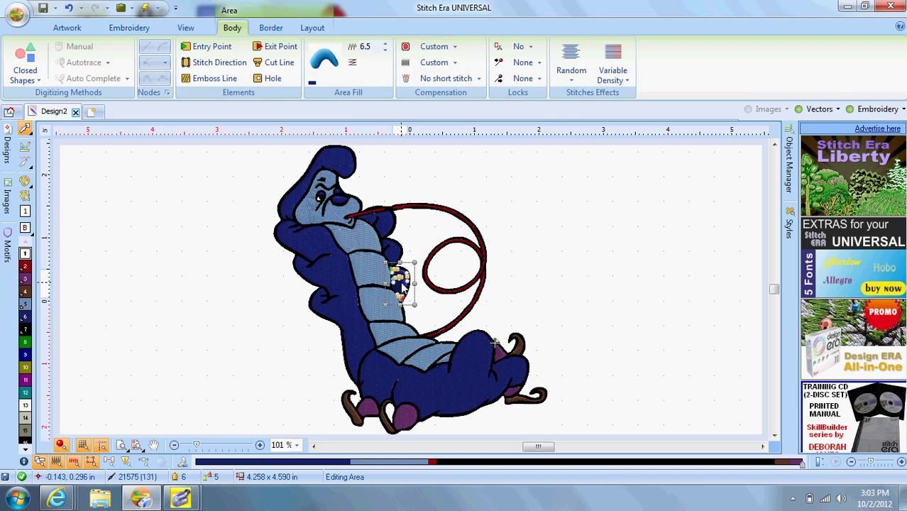
click(324, 62)
click(383, 185)
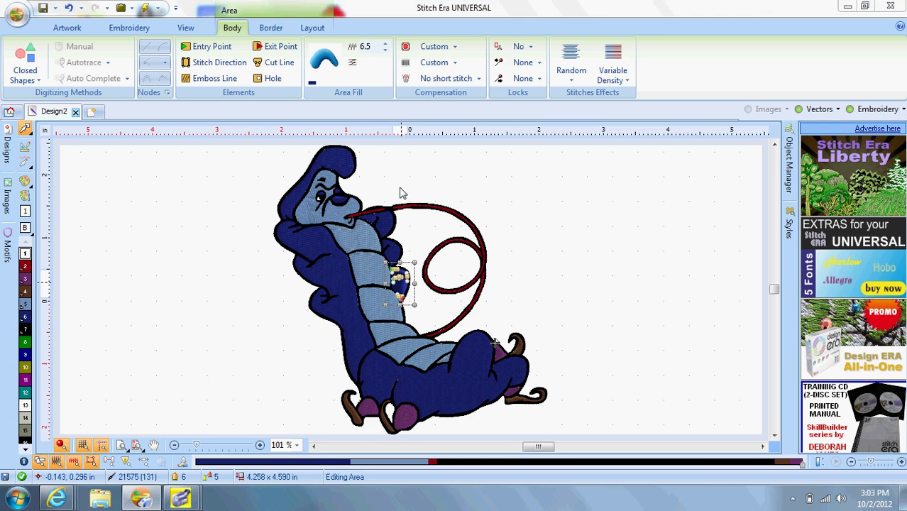
click(498, 388)
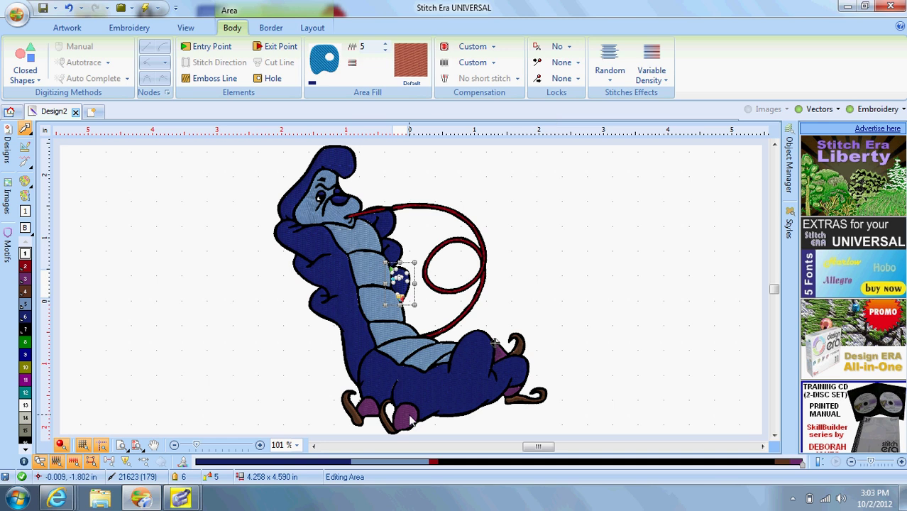
drag(405, 290, 410, 420)
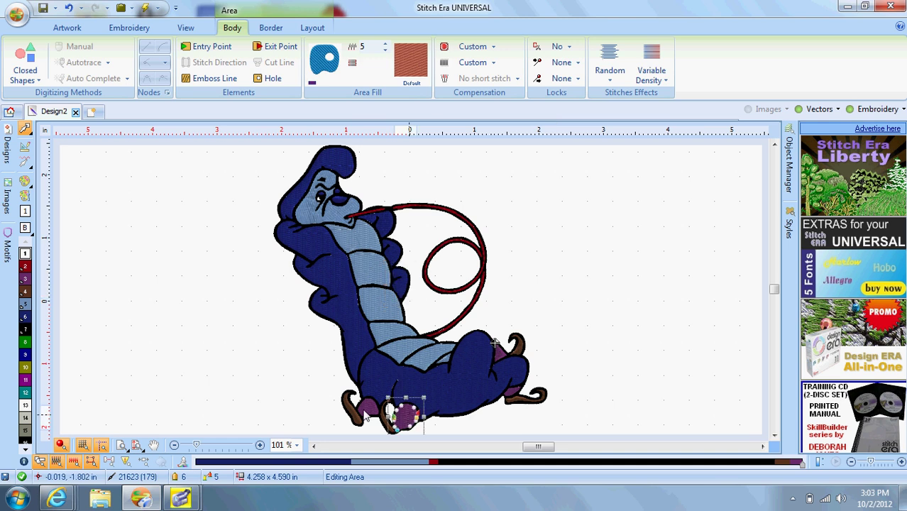
drag(406, 416, 502, 355)
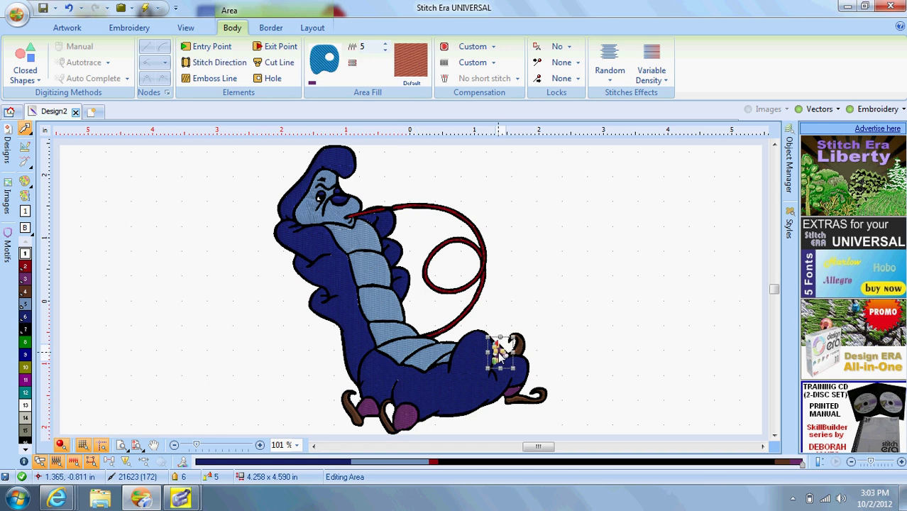
click(324, 60)
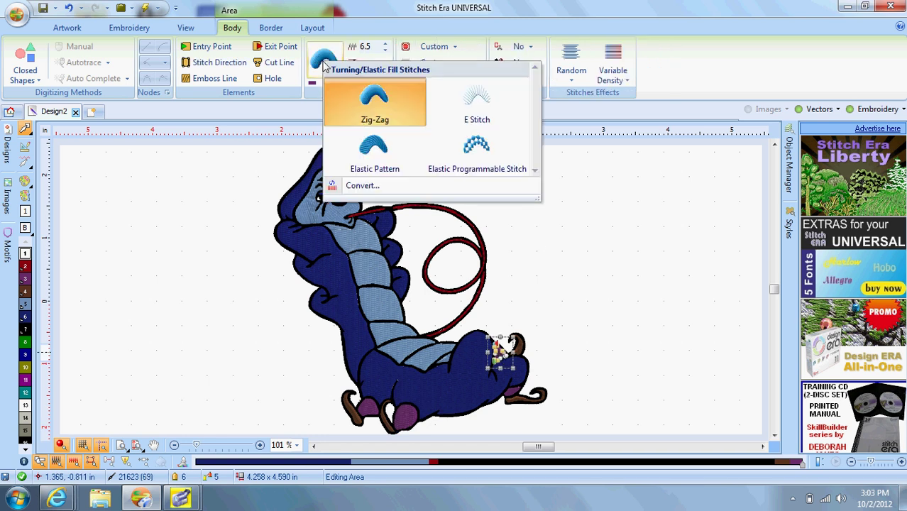
click(378, 186)
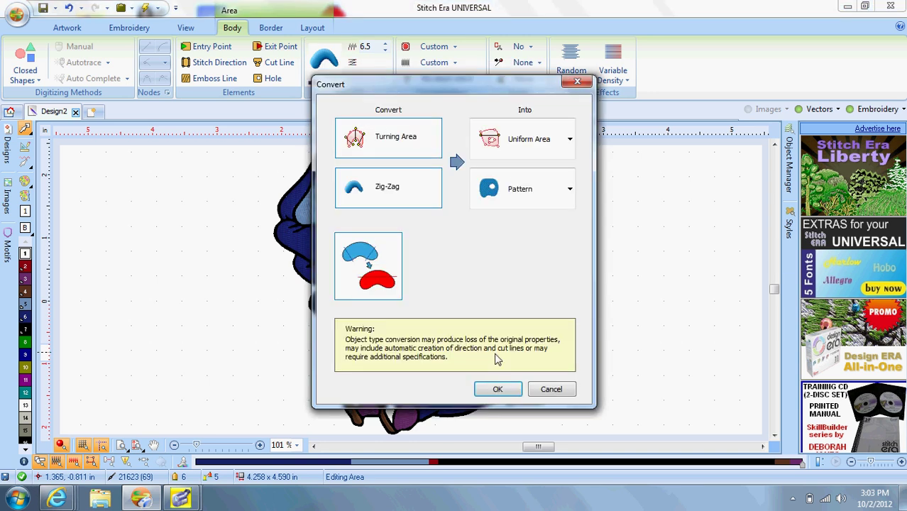
click(501, 392)
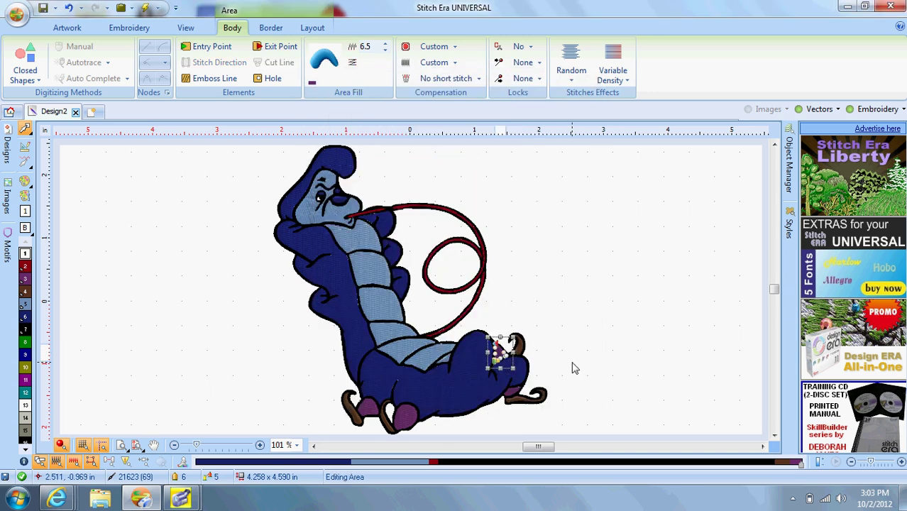
Convert the small zig-zag piece at the right foot to pattern fill.
click(512, 396)
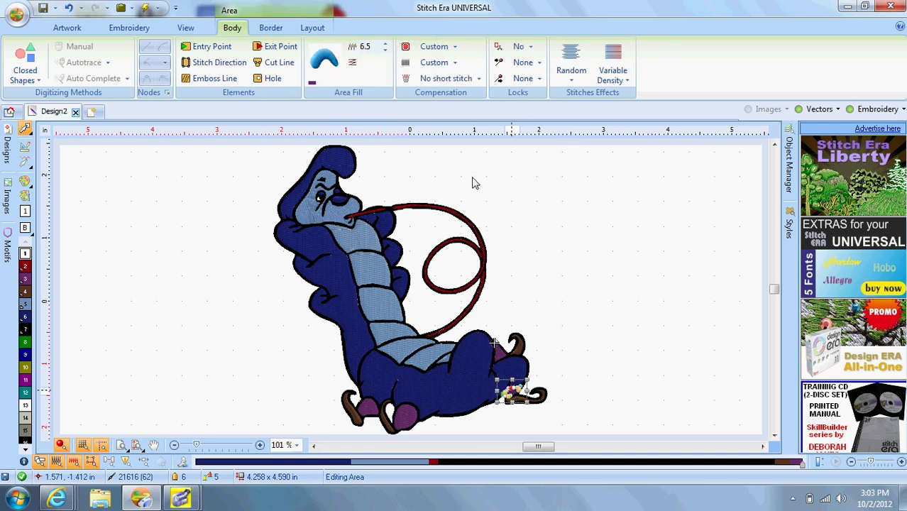
click(325, 62)
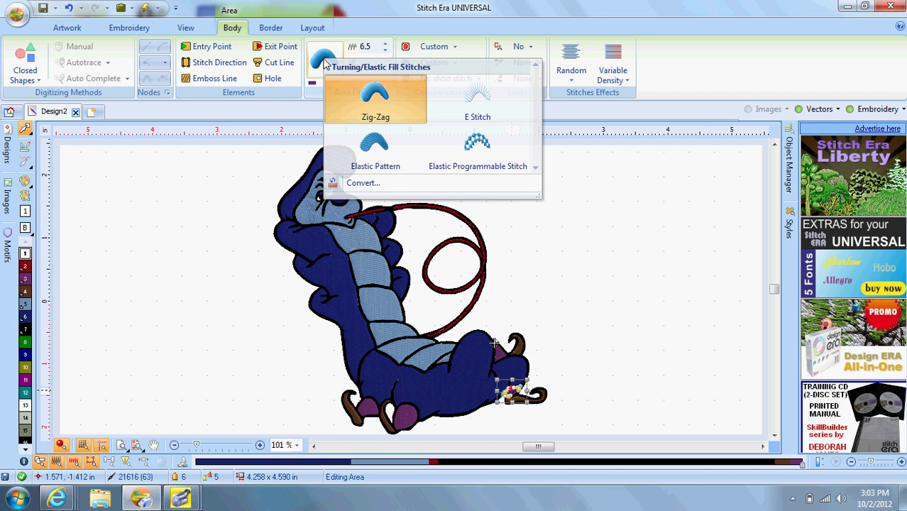
click(384, 186)
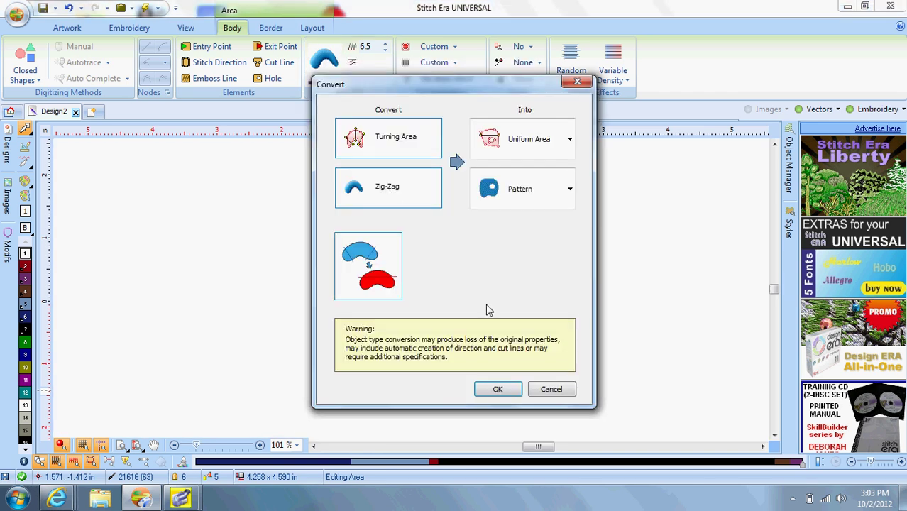
click(498, 389)
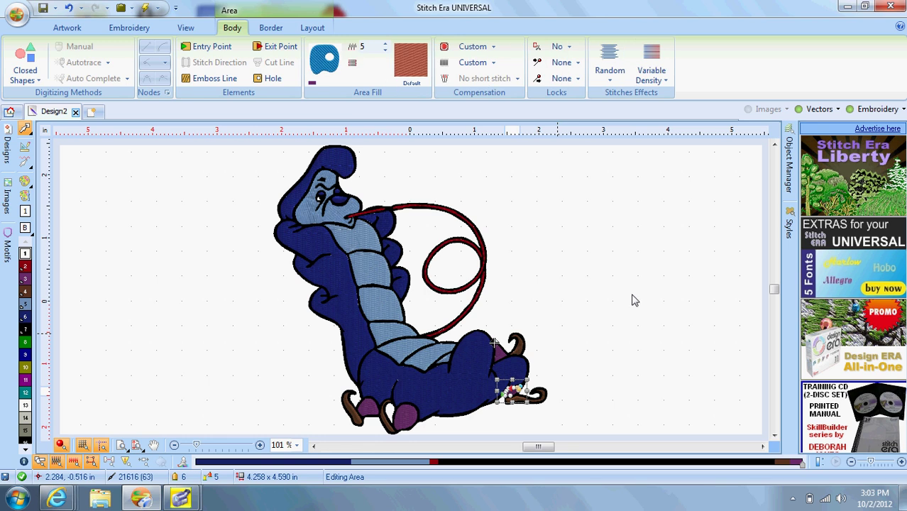
click(634, 301)
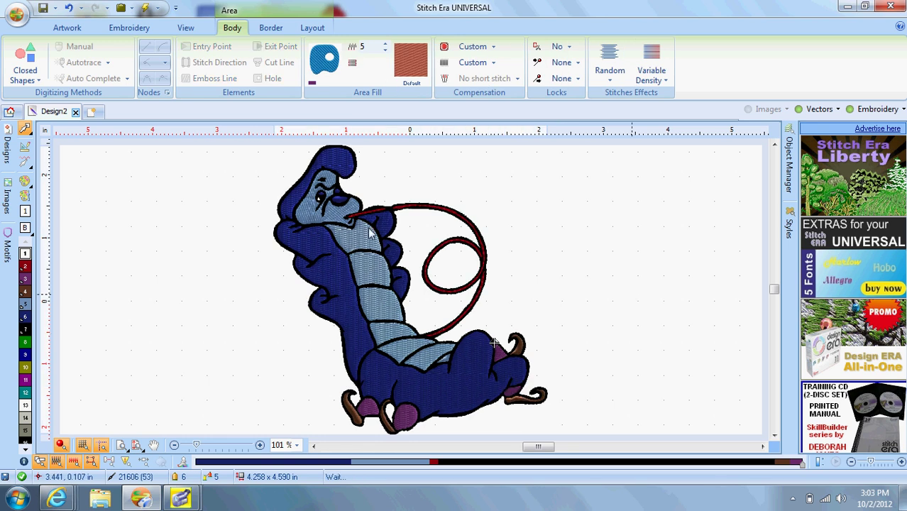
Apply pattern PTX-0037 from the All category to a light blue body segment.
click(312, 212)
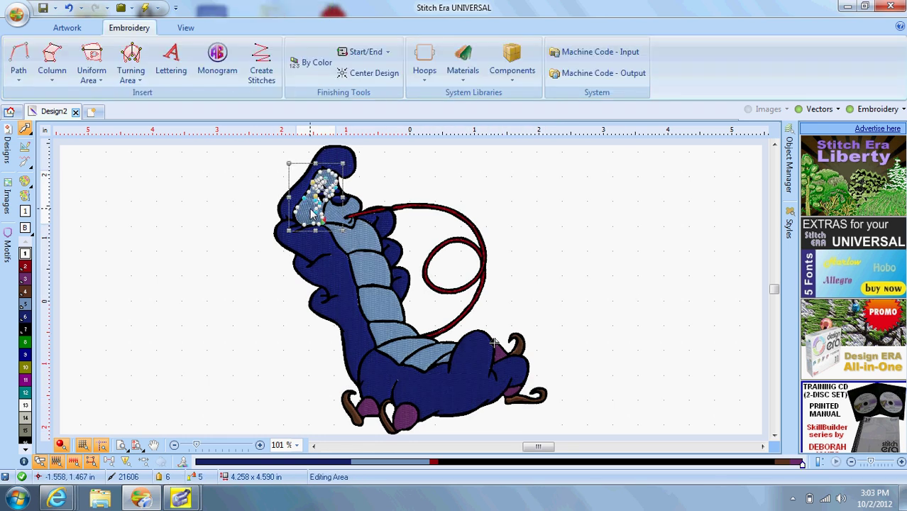
click(418, 174)
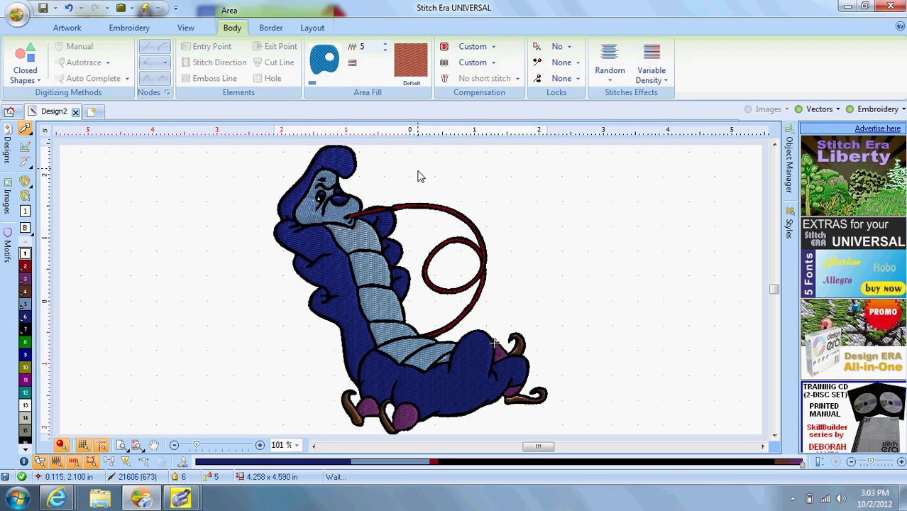
click(372, 273)
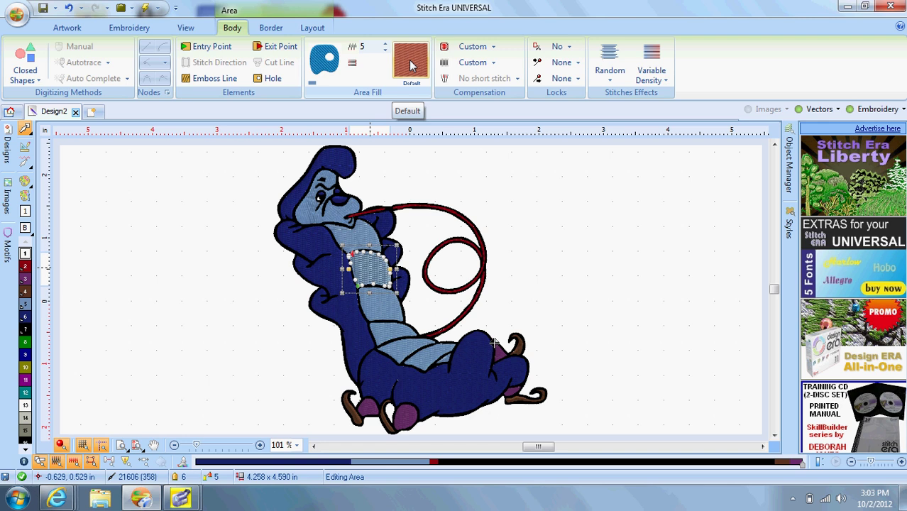
click(412, 65)
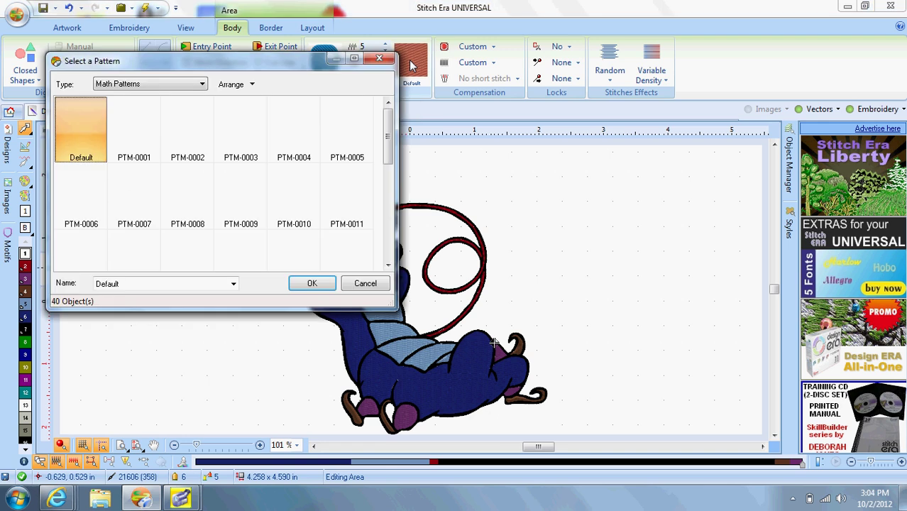
click(202, 84)
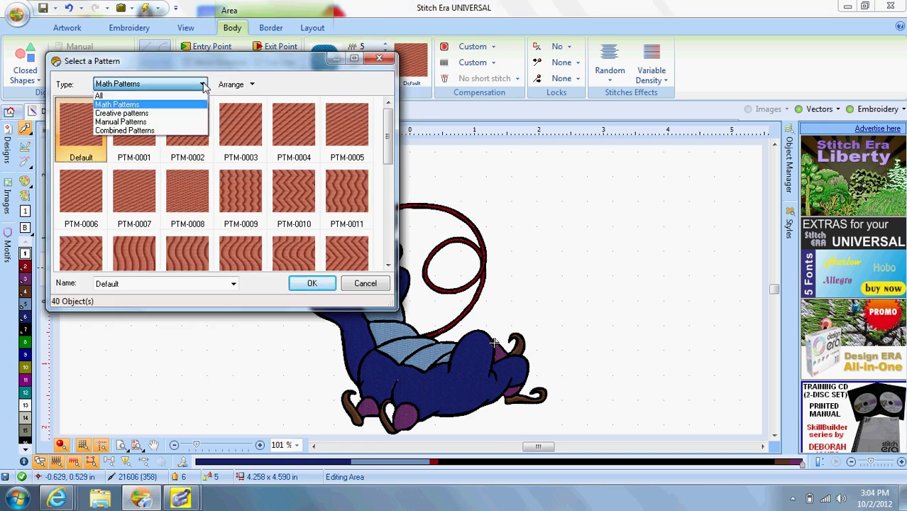
click(191, 96)
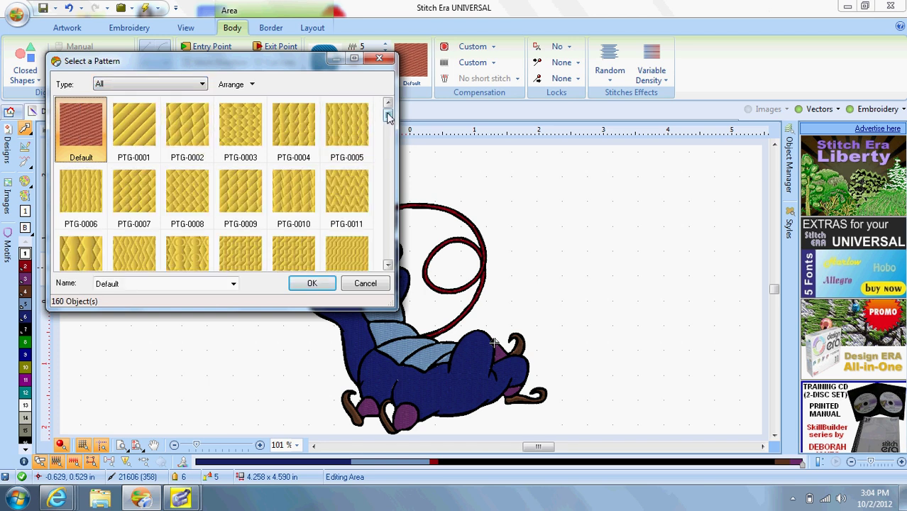
drag(388, 117, 388, 240)
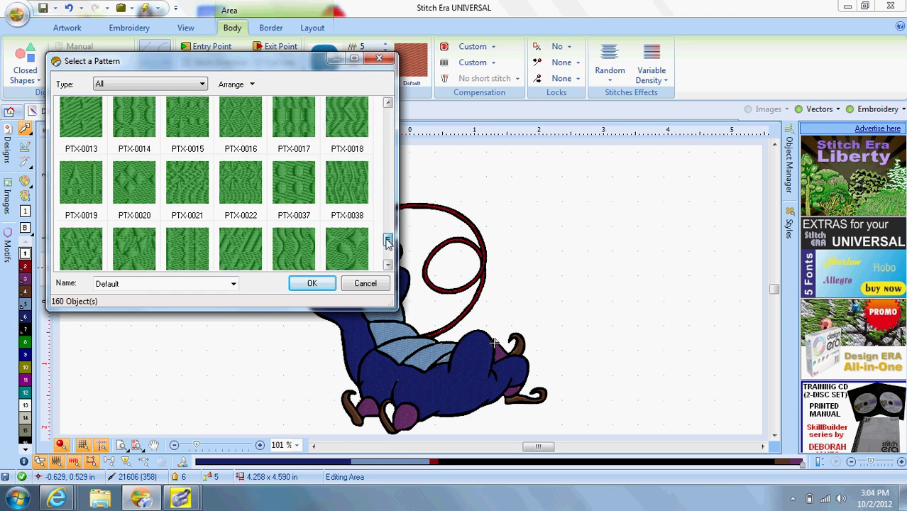
click(293, 192)
click(313, 283)
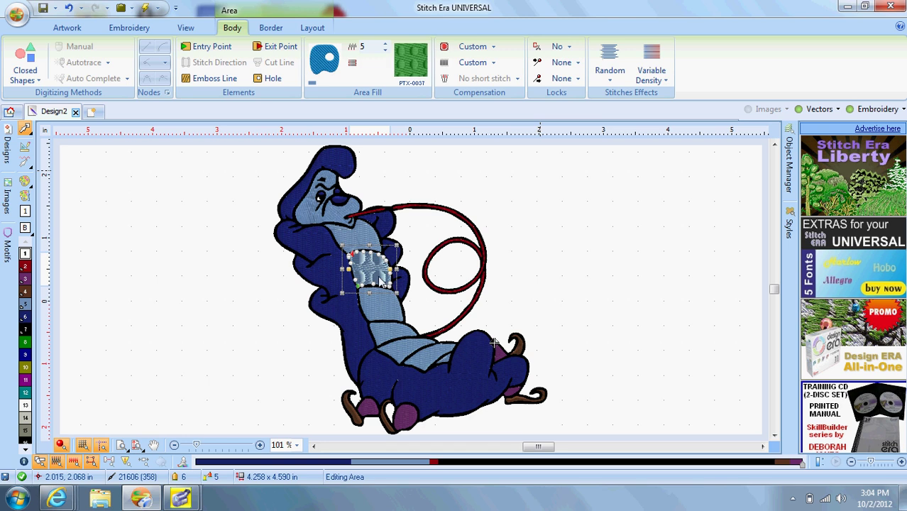
Switch the chest segment to the Default math pattern and render it as stitches.
click(387, 308)
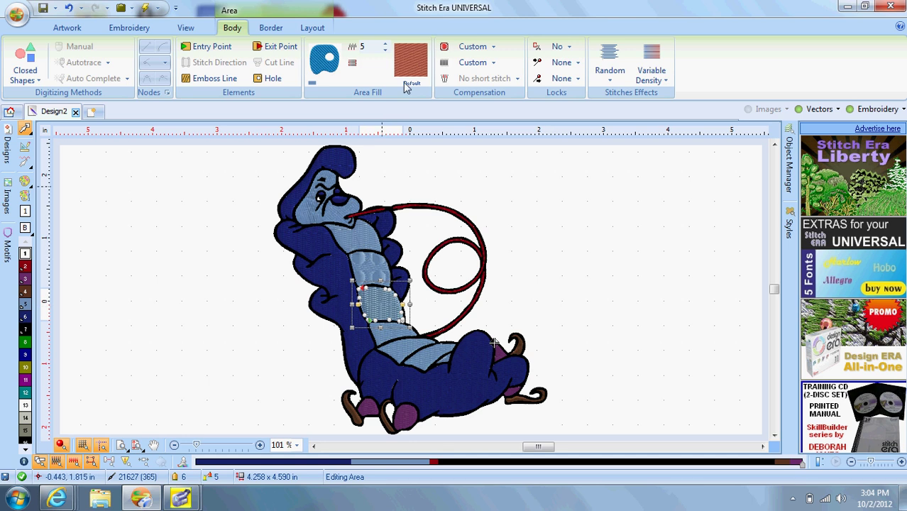
click(369, 270)
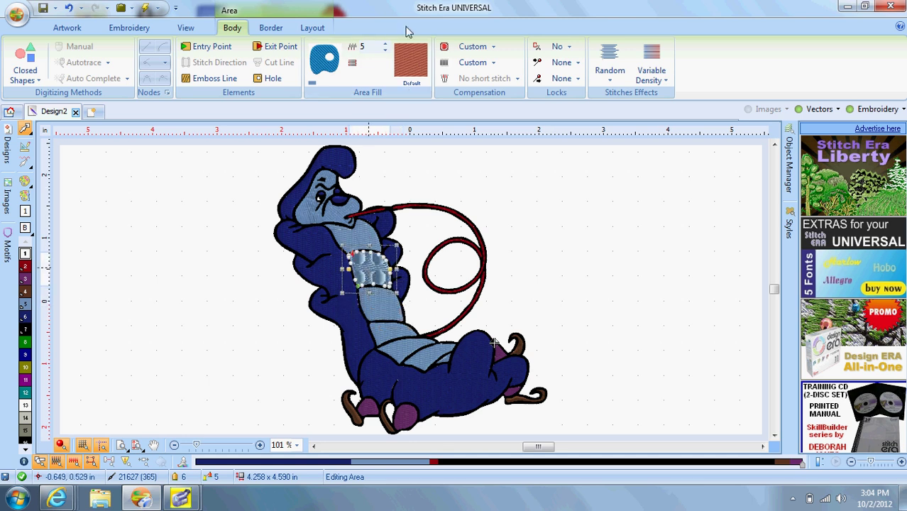
click(414, 68)
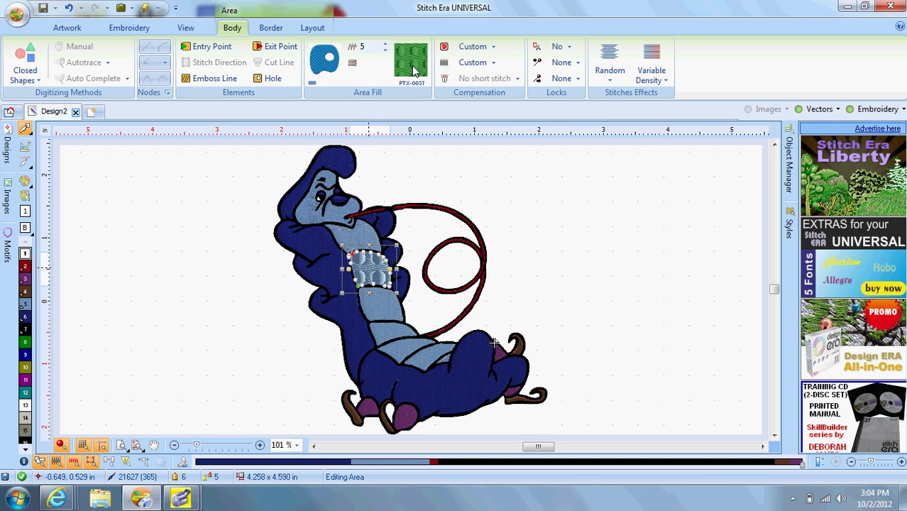
click(415, 69)
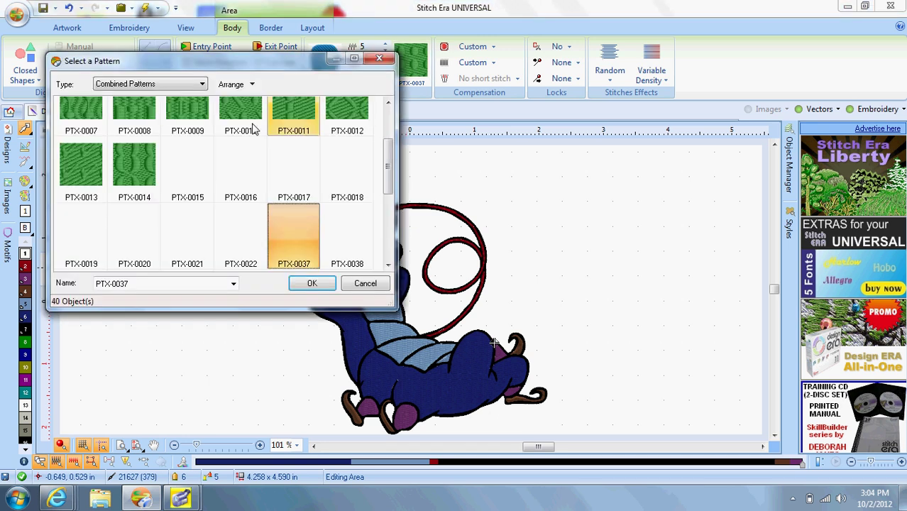
click(203, 85)
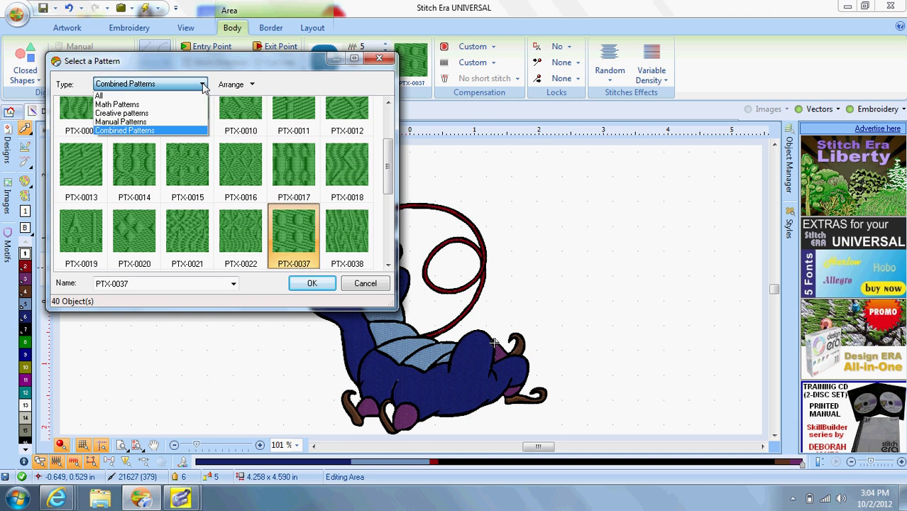
click(152, 105)
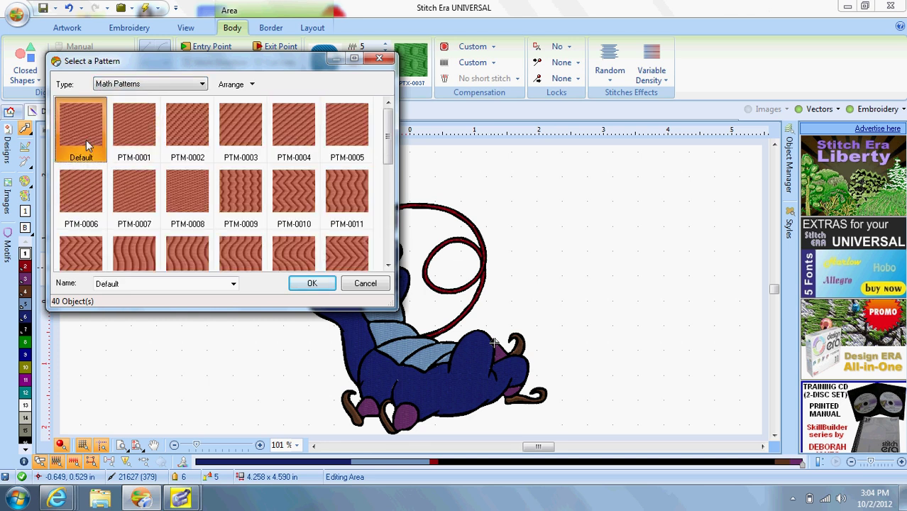
click(312, 283)
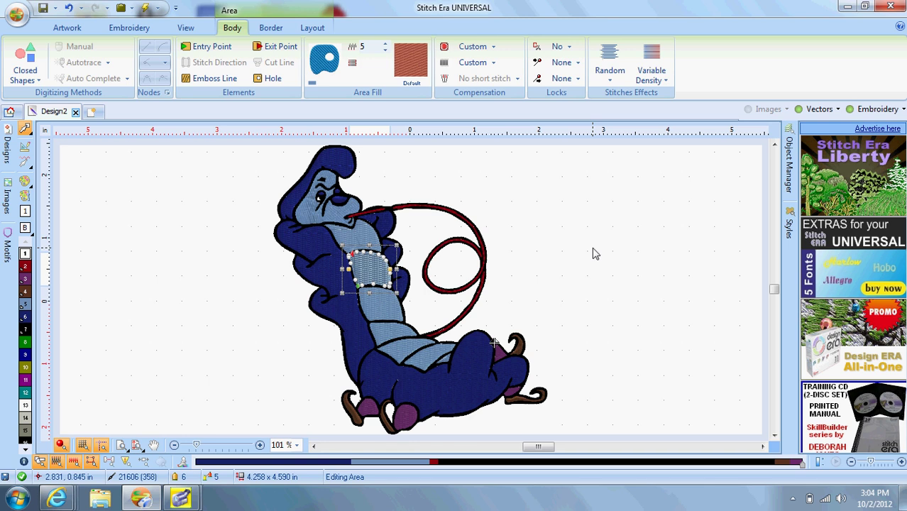
click(587, 250)
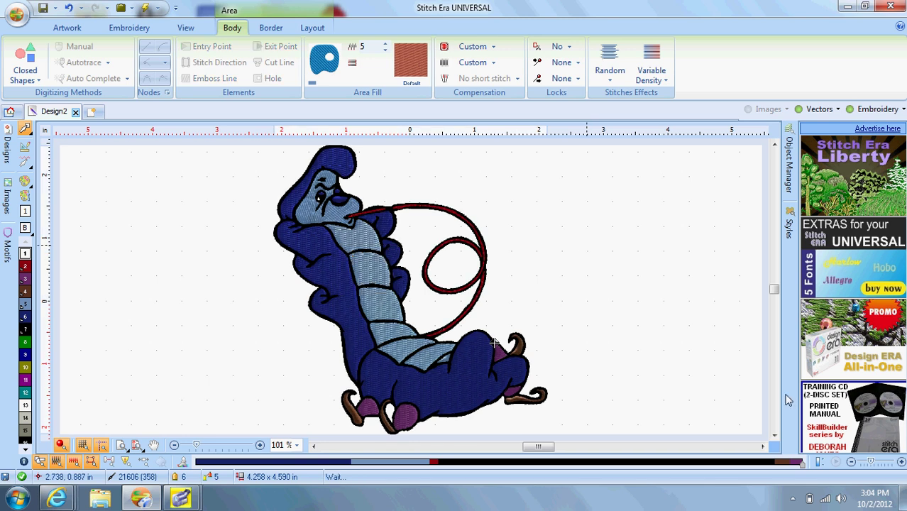
click(836, 462)
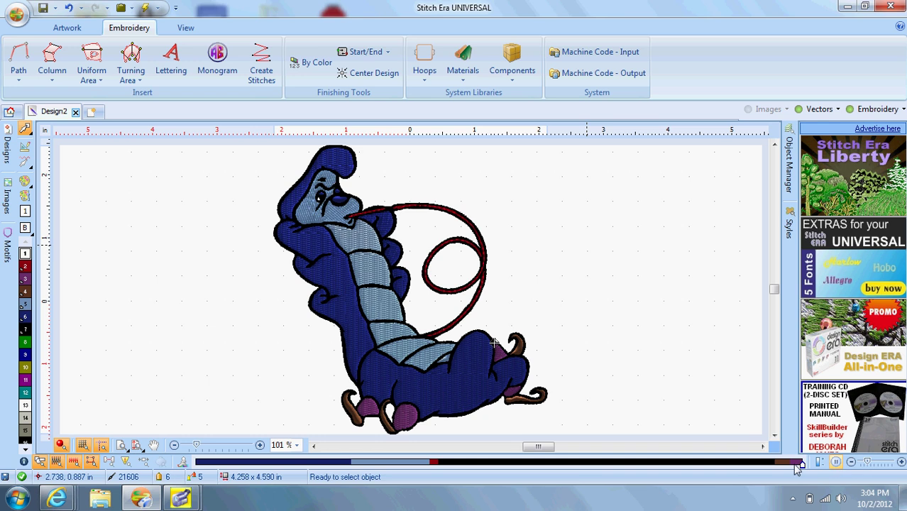
drag(800, 462, 459, 463)
drag(374, 462, 206, 462)
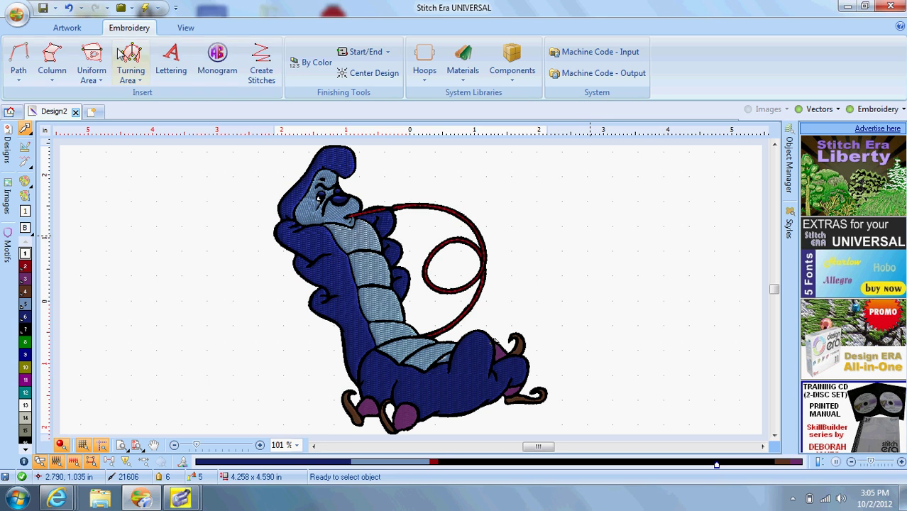
click(144, 79)
click(575, 275)
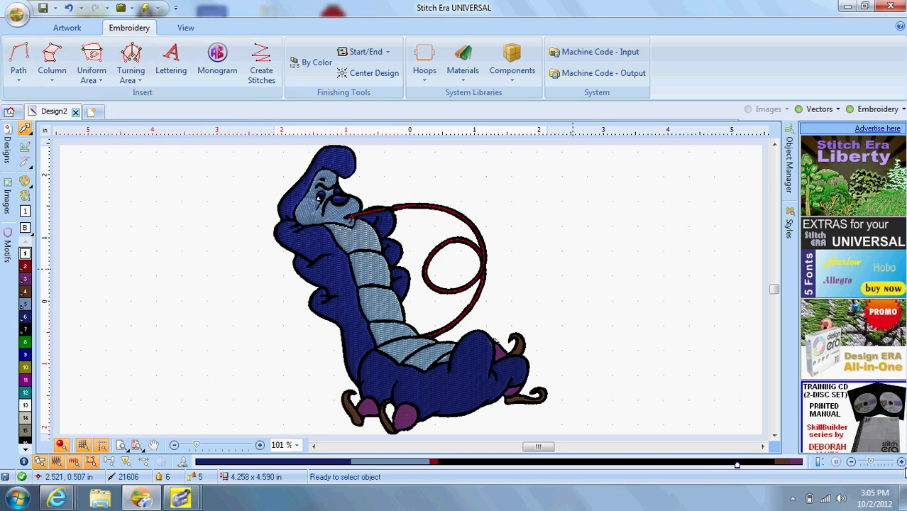
click(901, 462)
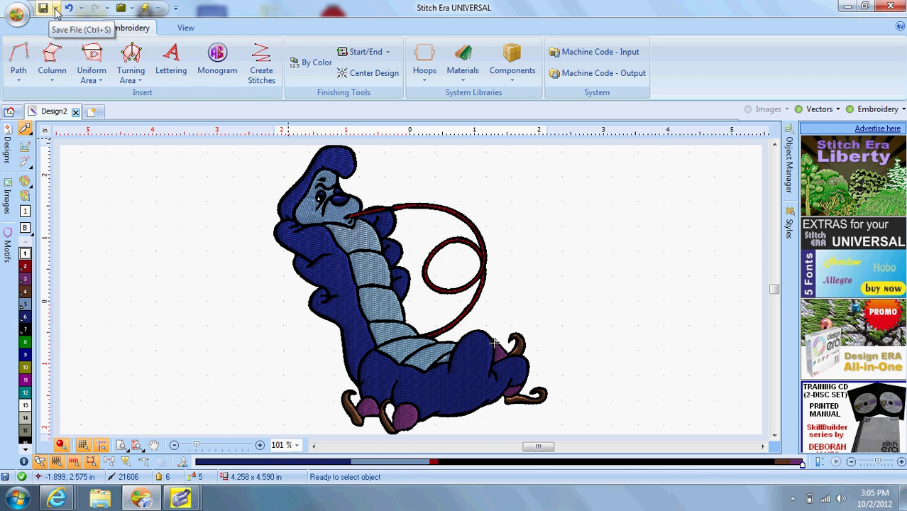
Export as Embroidery Machine Format with Singer (XXX Files) chosen as the file type.
click(55, 9)
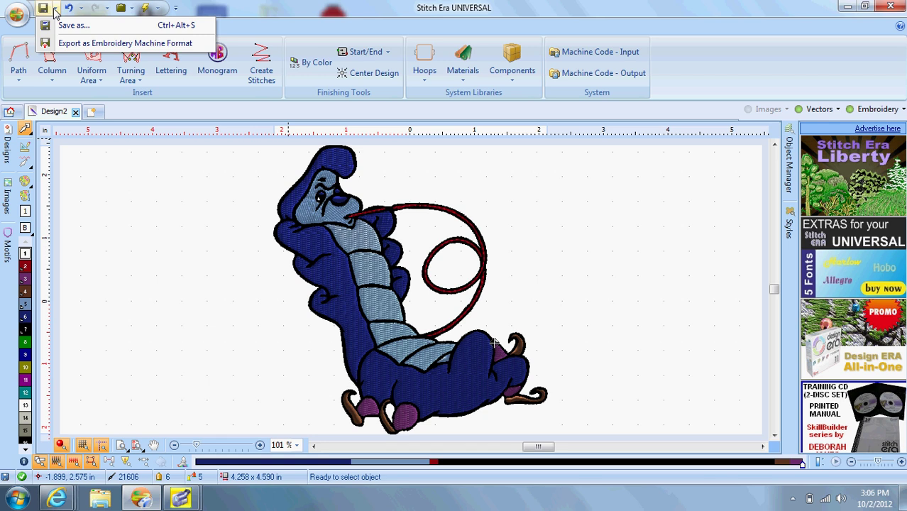
click(84, 44)
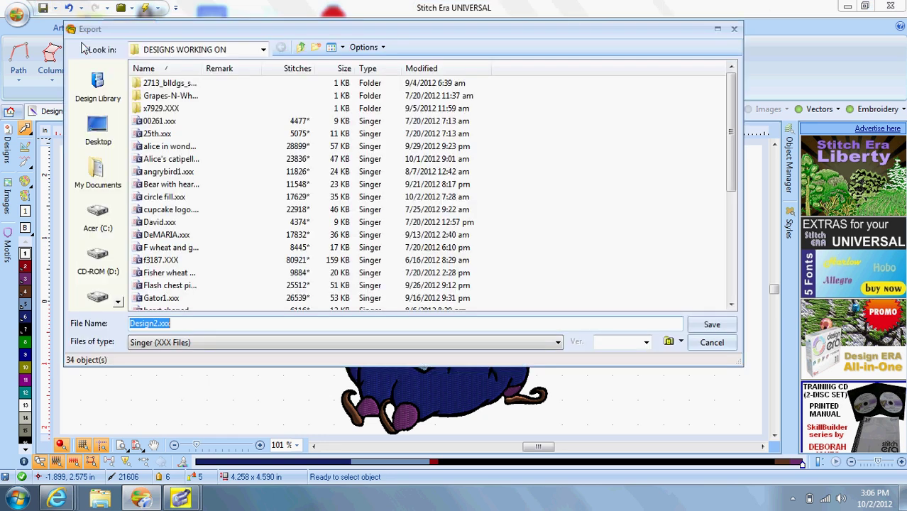
click(557, 344)
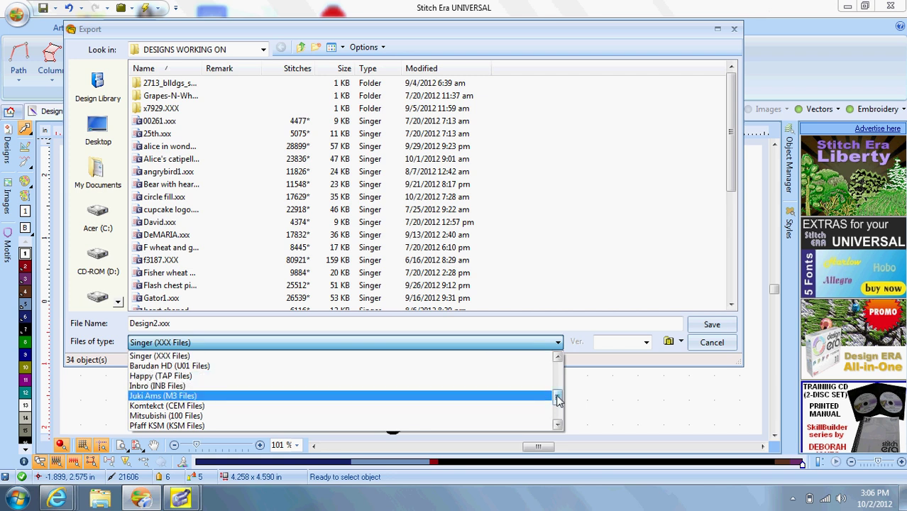
mouse_move(557, 395)
mouse_down()
mouse_move(557, 375)
mouse_move(557, 391)
mouse_up()
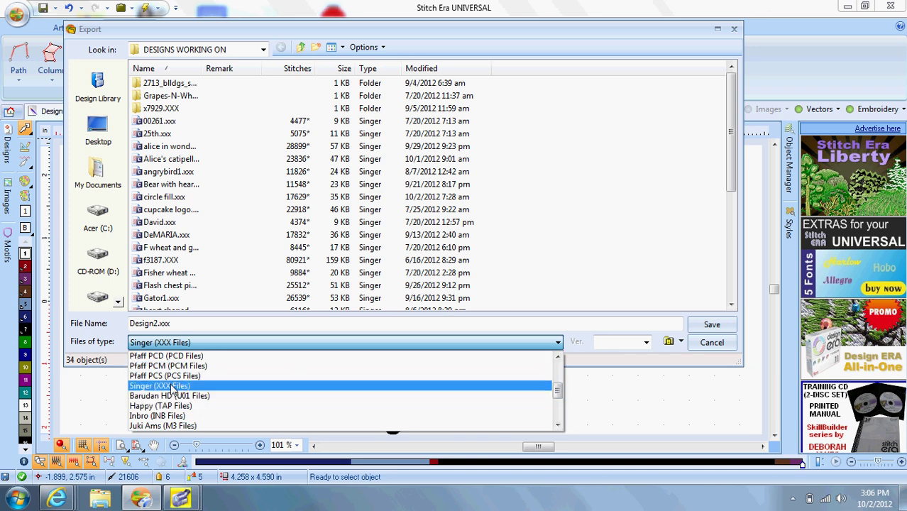
Export the design in Singer XXX format as 'Alice's catipelli' into the DESIGNS WORKING ON folder.
click(160, 385)
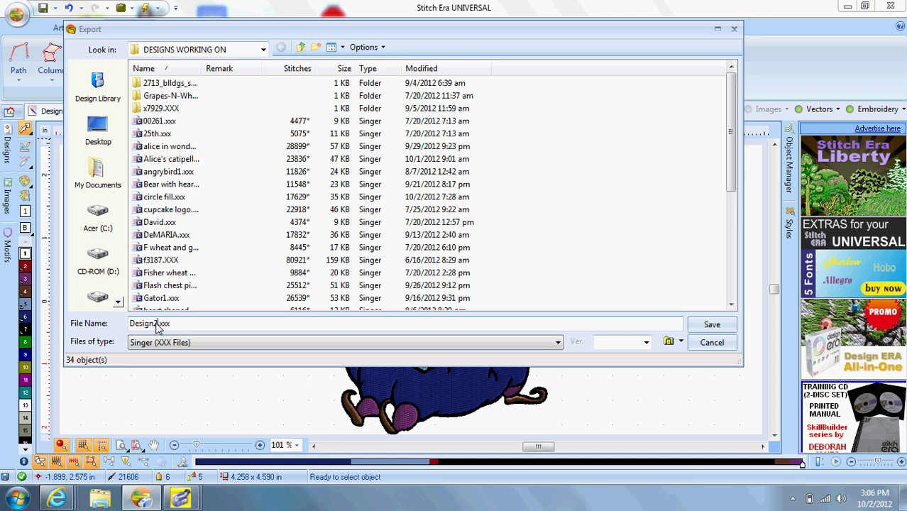
key(BackSpace)
key(BackSpace)
key(BackSpace)
key(BackSpace)
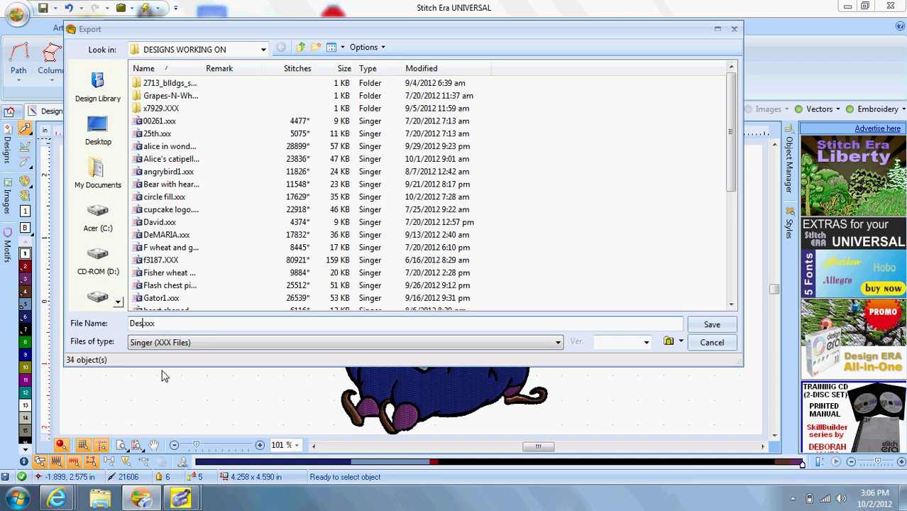
key(BackSpace)
key(BackSpace)
key(BackSpace)
text(Alice's catipelli)
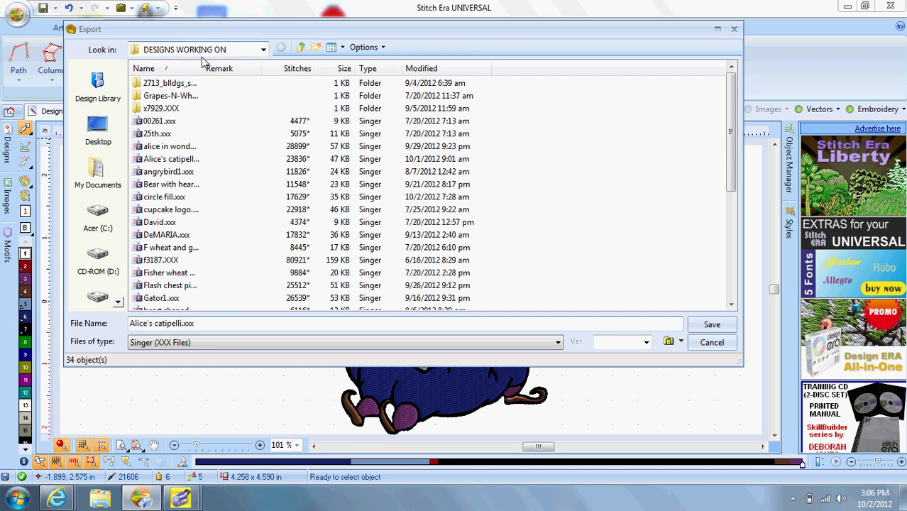
click(263, 50)
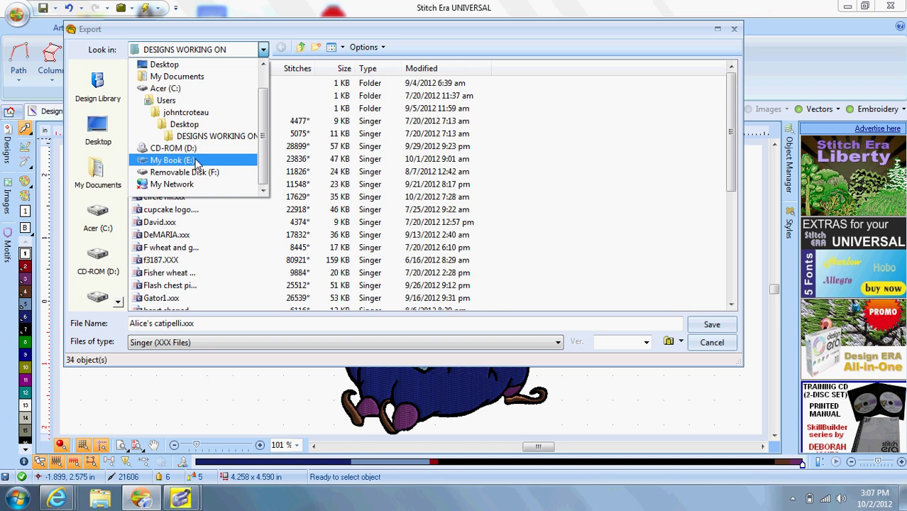
click(224, 136)
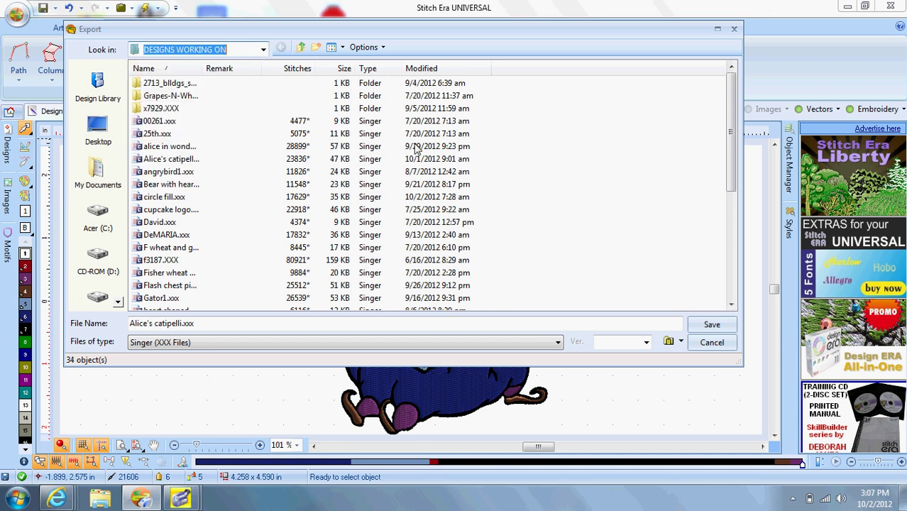
click(722, 330)
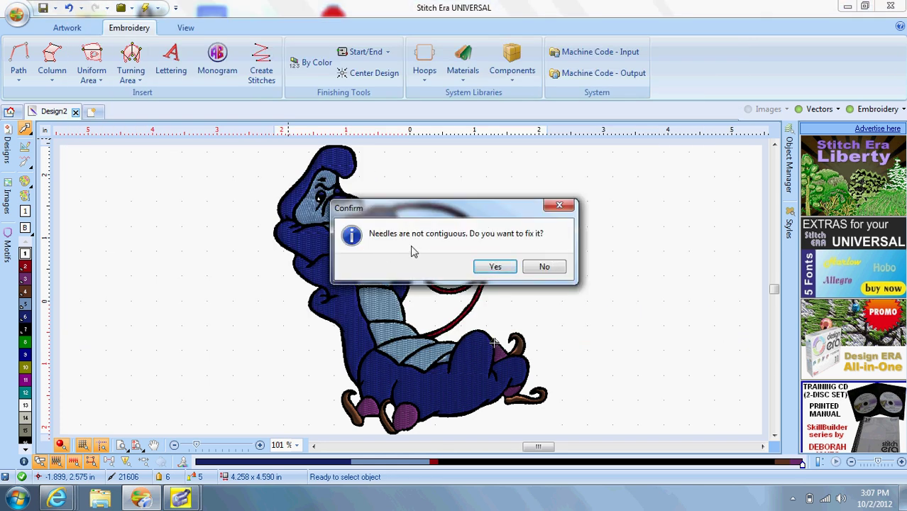
Confirm fixing the non-contiguous needles in the exported file.
click(497, 266)
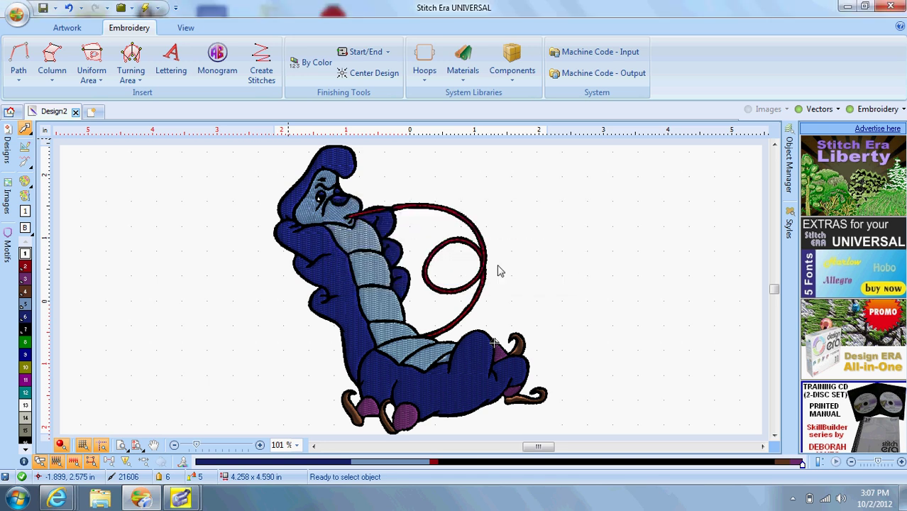